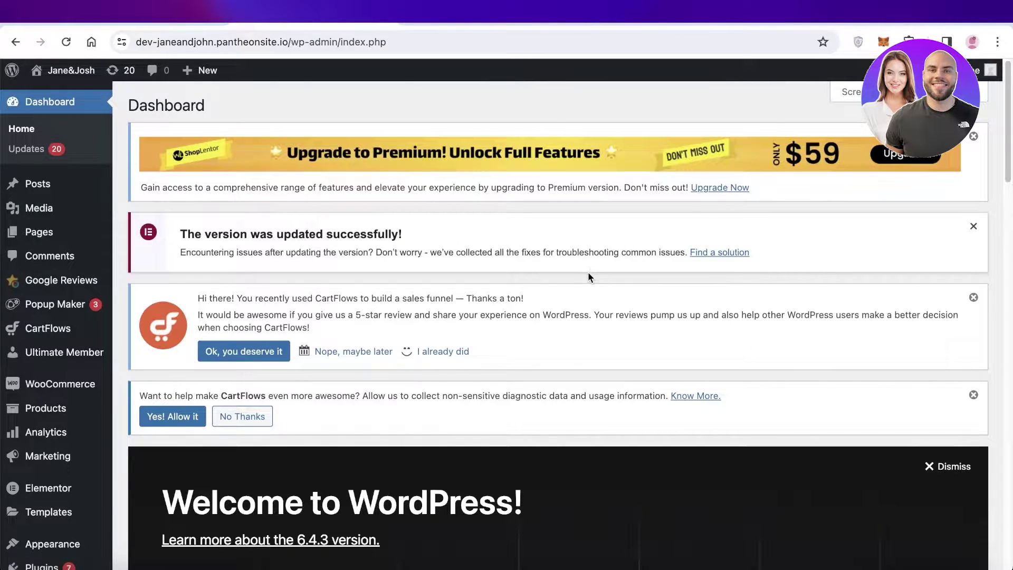
- Switch to the browser tab with the wordpress.org Site Kit by Google plugin page
left_click(485, 22)
scroll(369, 292, "down", 5)
scroll(368, 292, "up", 5)
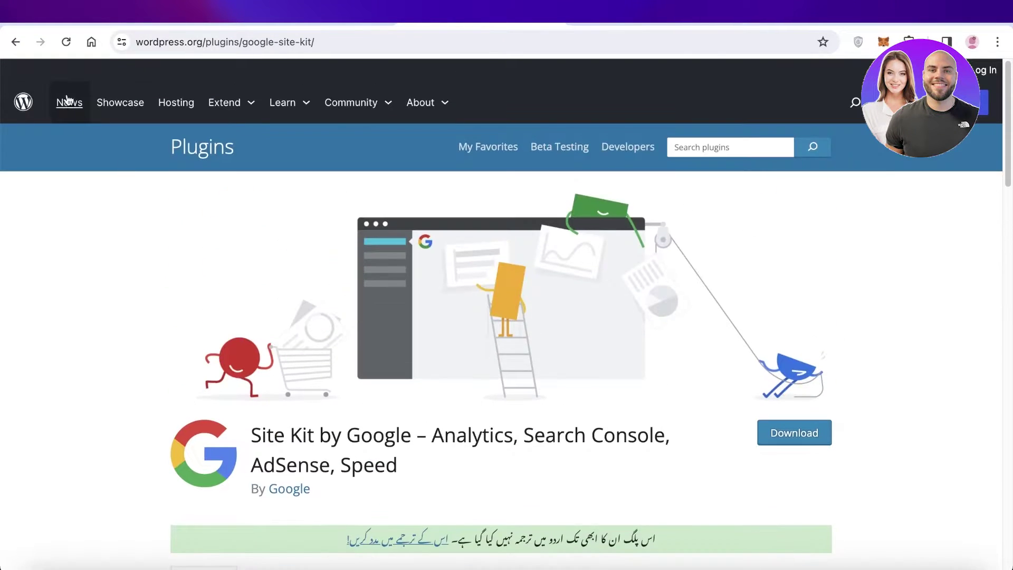
- Go back to sitekit.withgoogle.com and scroll through its overview of included Google tools
left_click(23, 49)
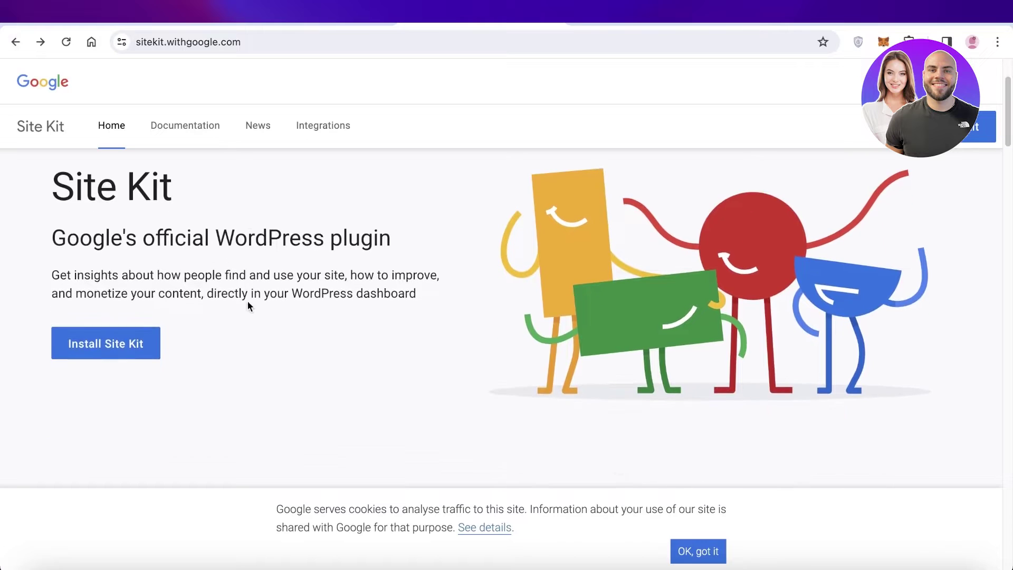
scroll(248, 340, "down", 1)
scroll(264, 353, "up", 2)
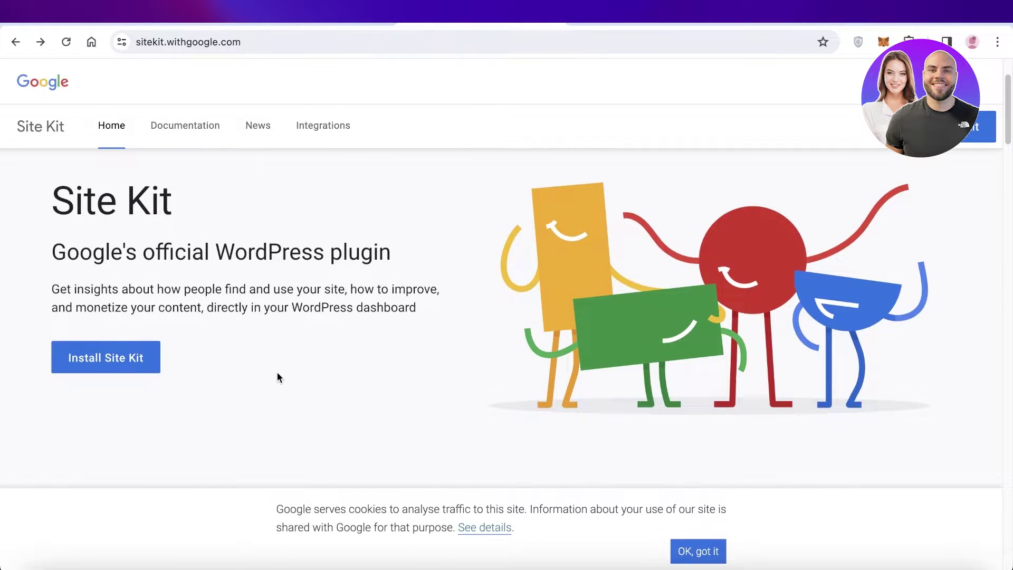
scroll(278, 377, "down", 5)
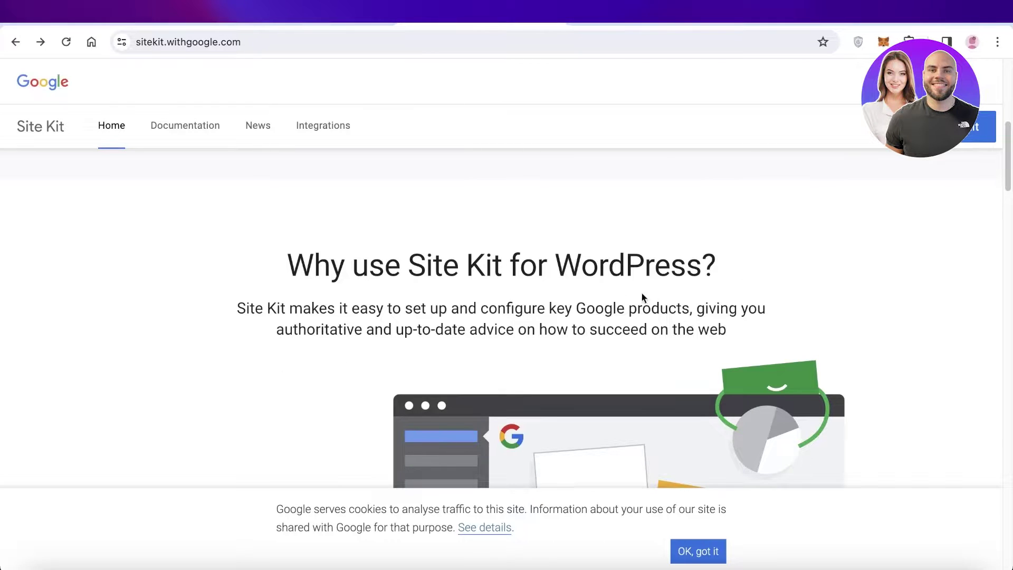
scroll(641, 294, "down", 9)
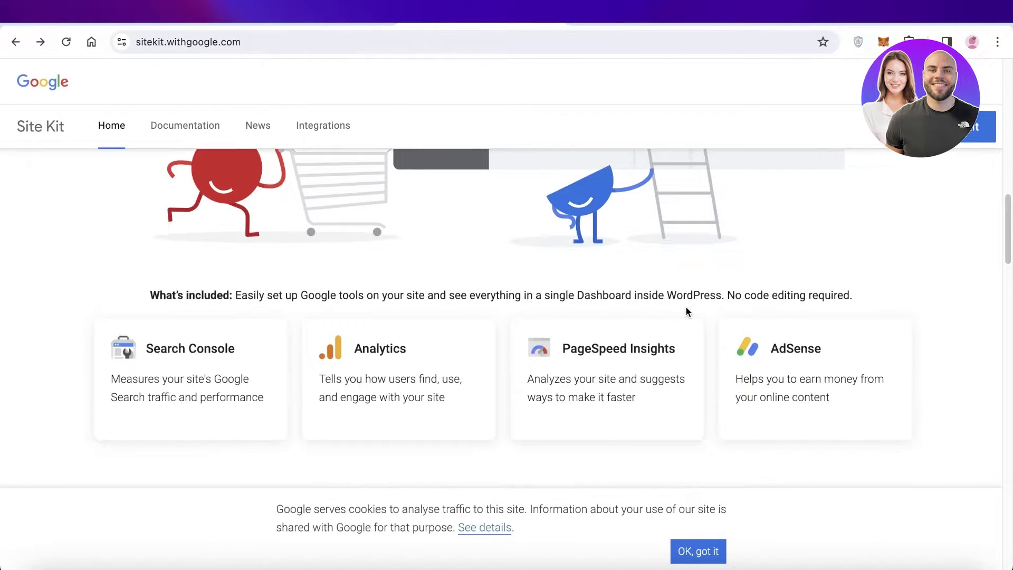
scroll(846, 240, "down", 1)
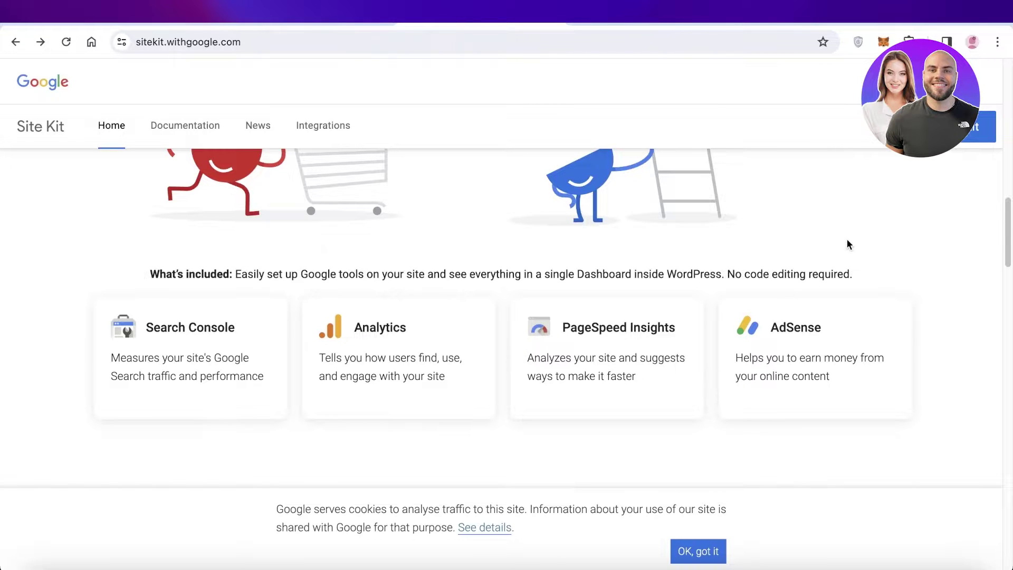
scroll(847, 244, "down", 4)
scroll(813, 232, "down", 3)
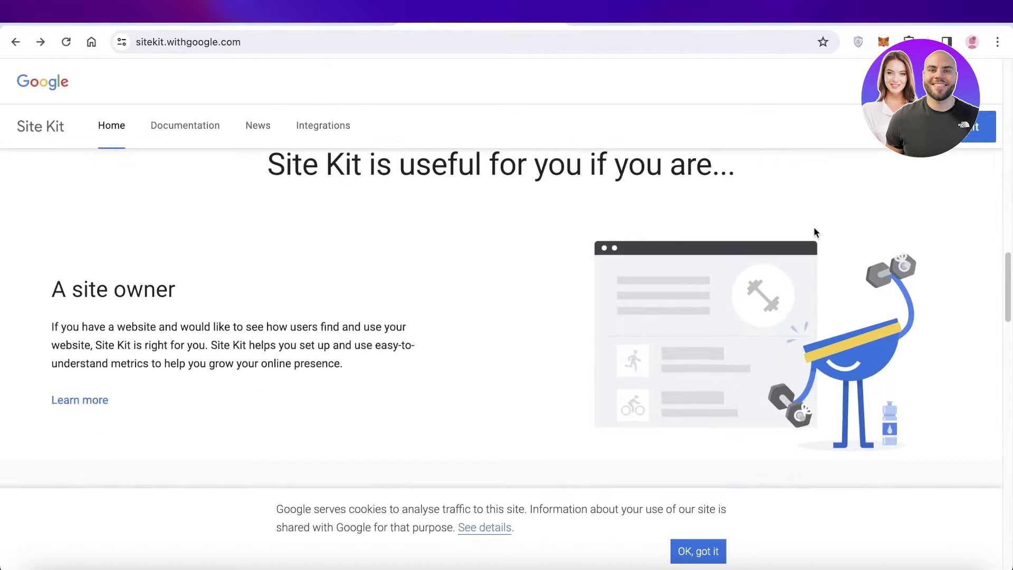
scroll(786, 258, "down", 5)
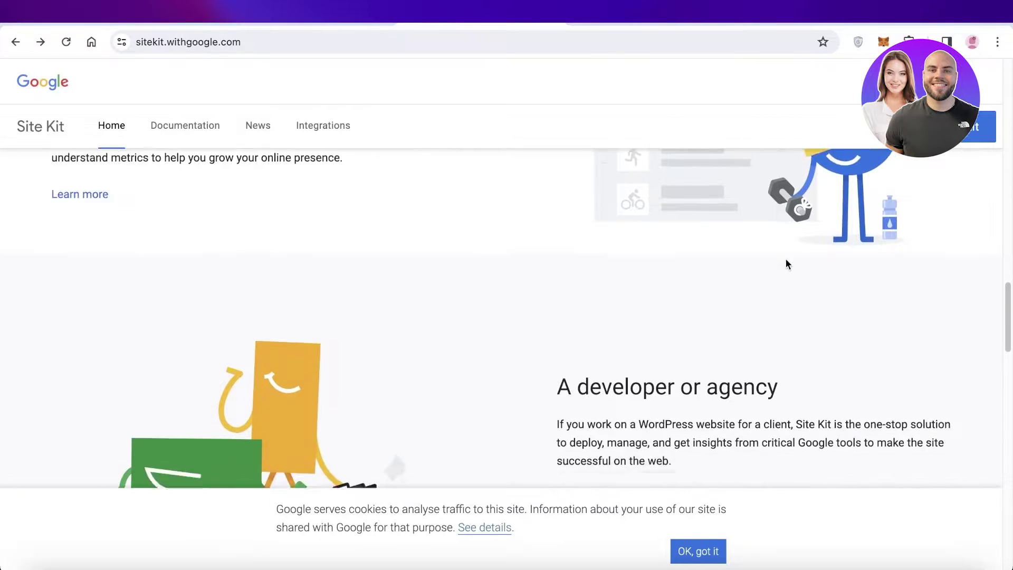
scroll(779, 274, "up", 15)
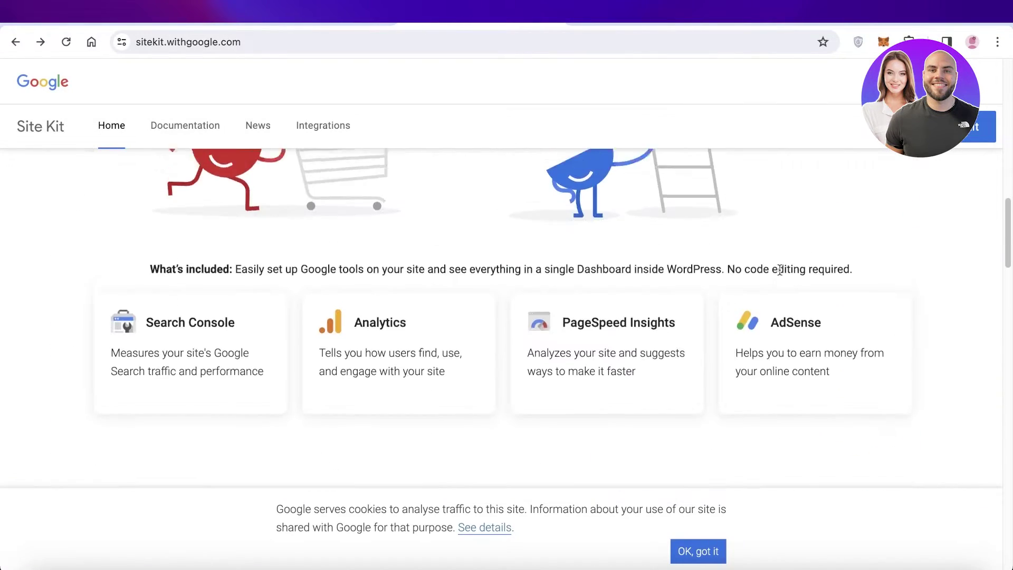
scroll(777, 268, "up", 5)
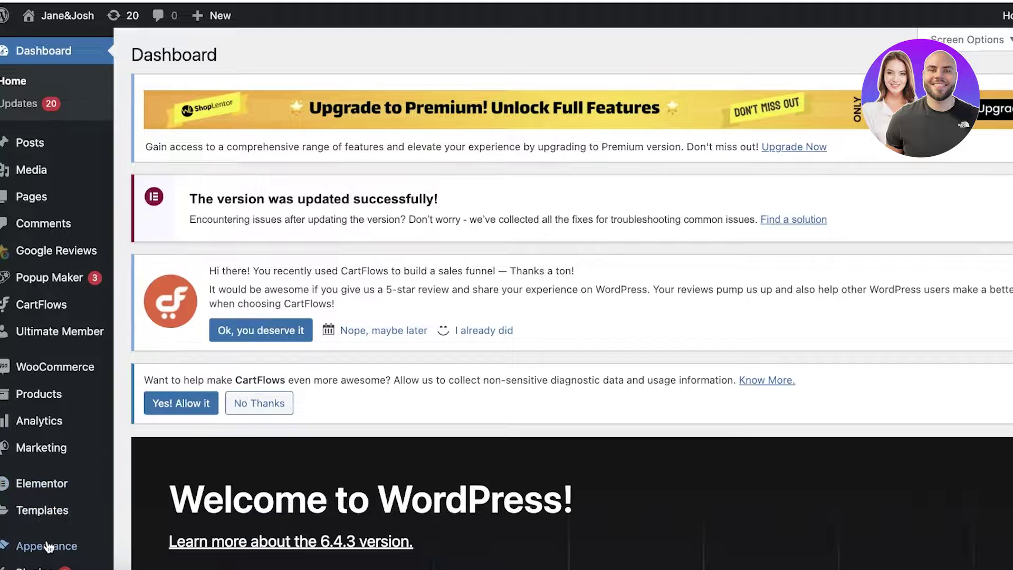
- Search Add New Plugin for 'site kit google', then install and activate Site Kit by Google
mouse_move(37, 568)
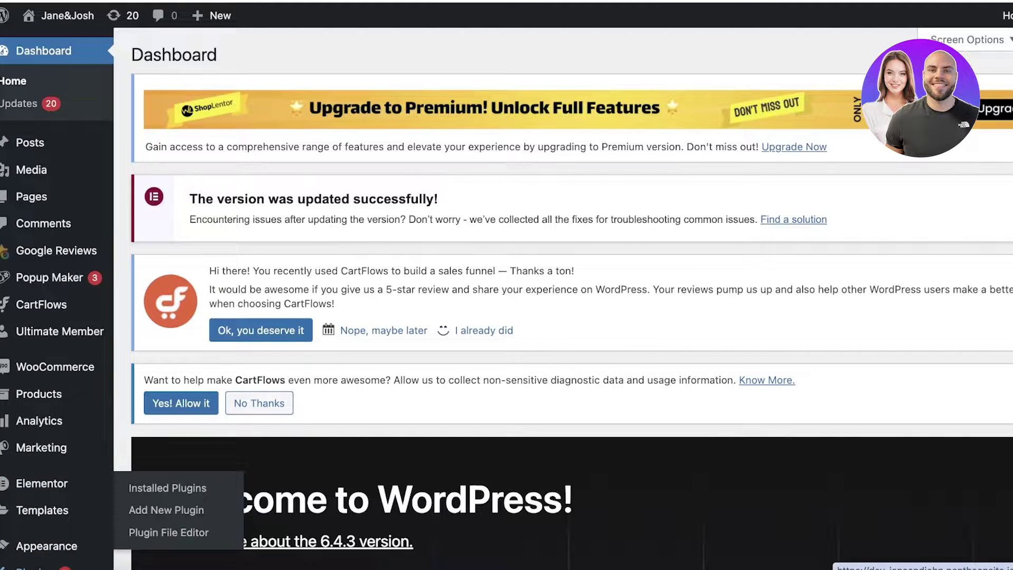
left_click(178, 519)
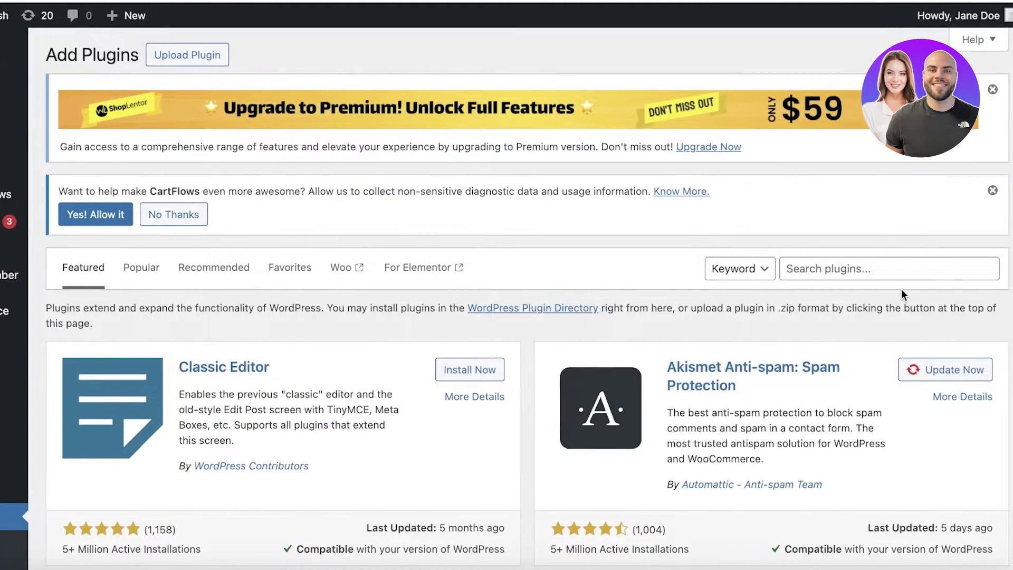
left_click(973, 248)
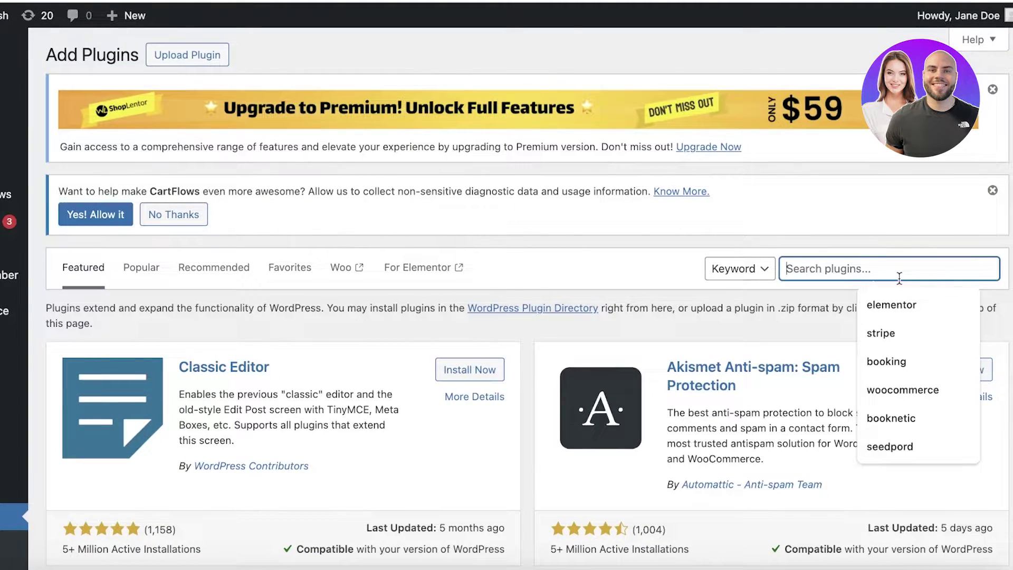
type("site kit goog")
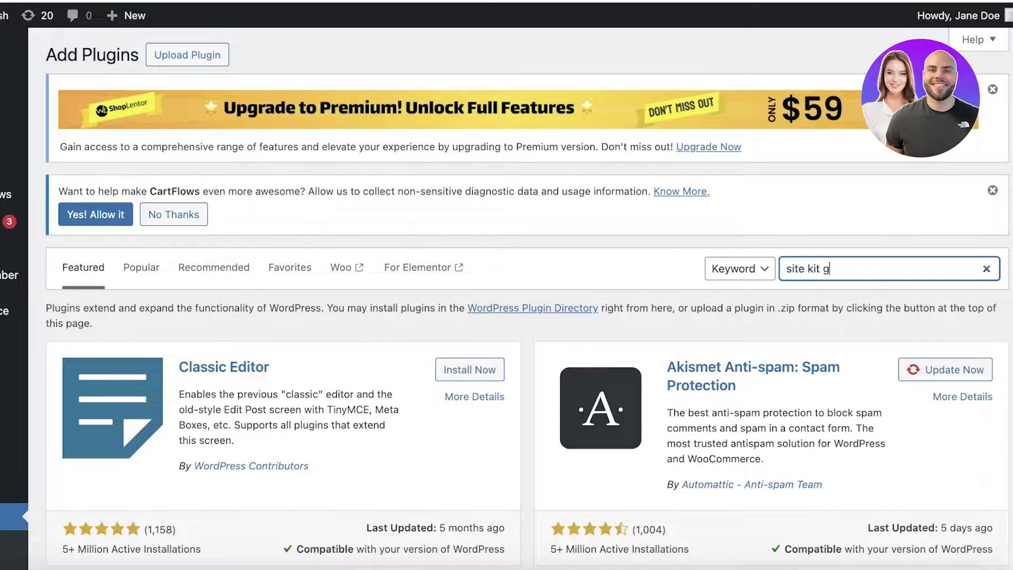
type("le")
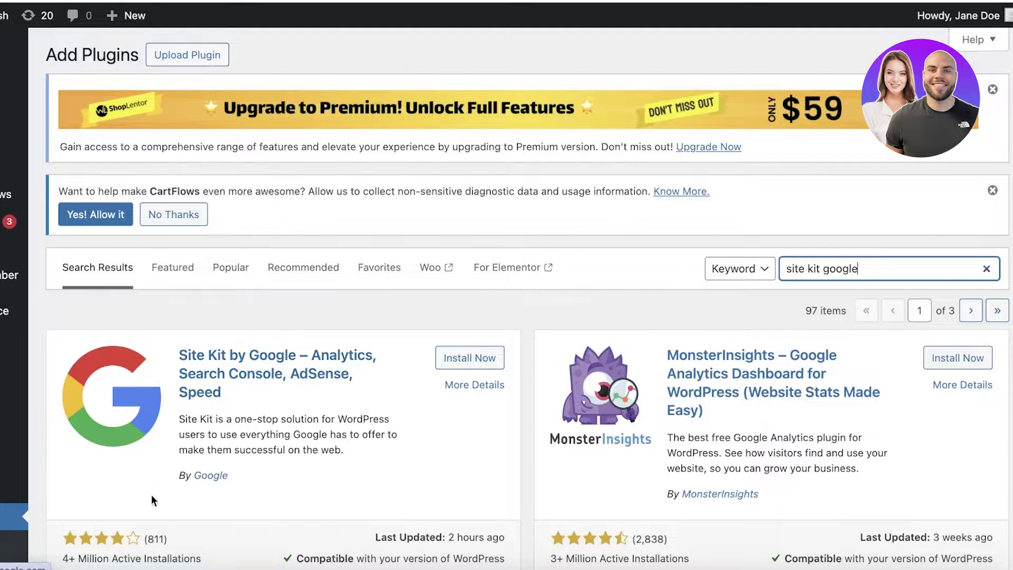
left_click_drag(179, 474, 252, 480)
left_click(251, 478)
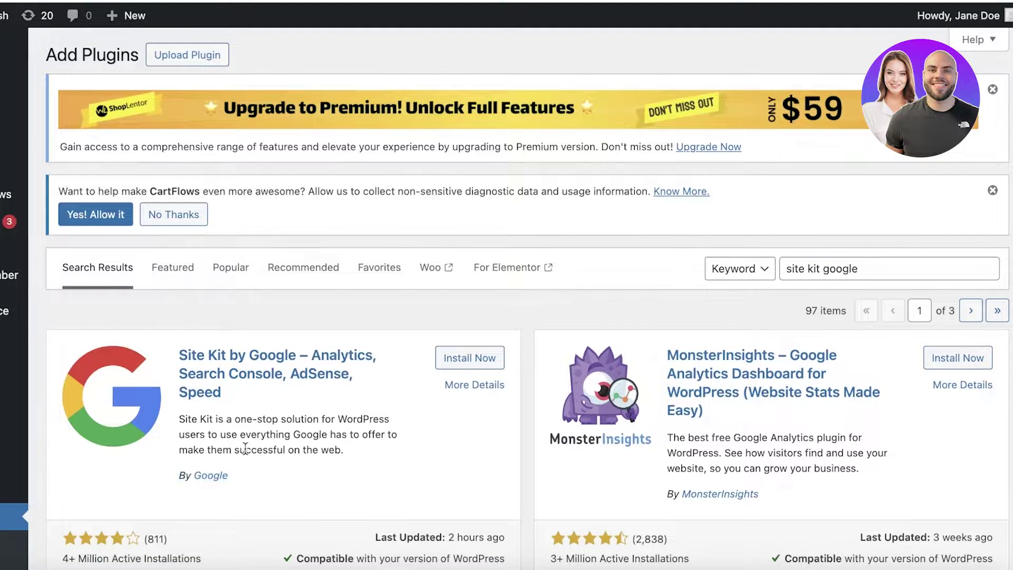
left_click(442, 352)
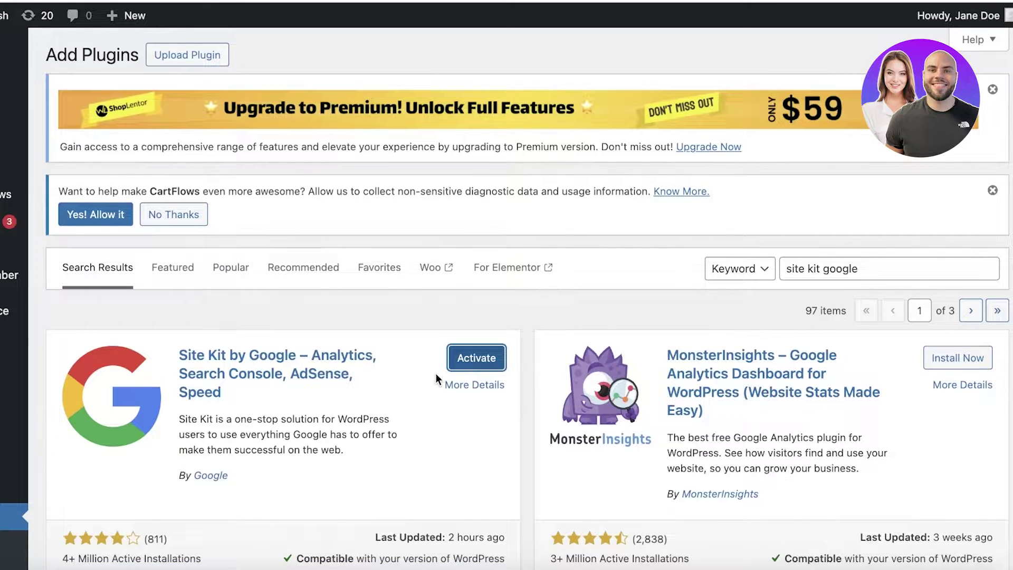
left_click(484, 362)
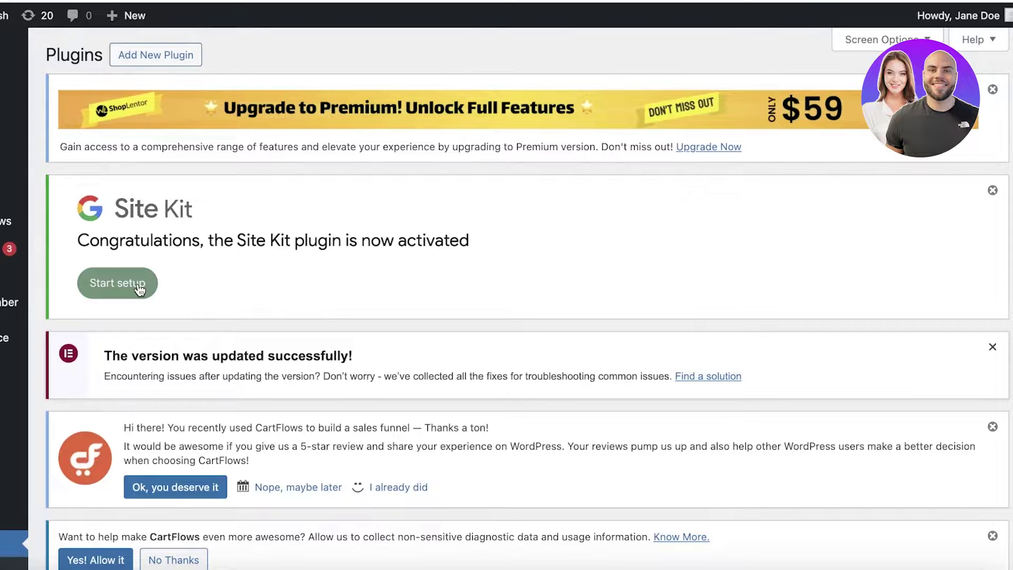
- Tick Connect Google Analytics in Site Kit setup and sign in with the Google account
scroll(311, 248, "down", 4)
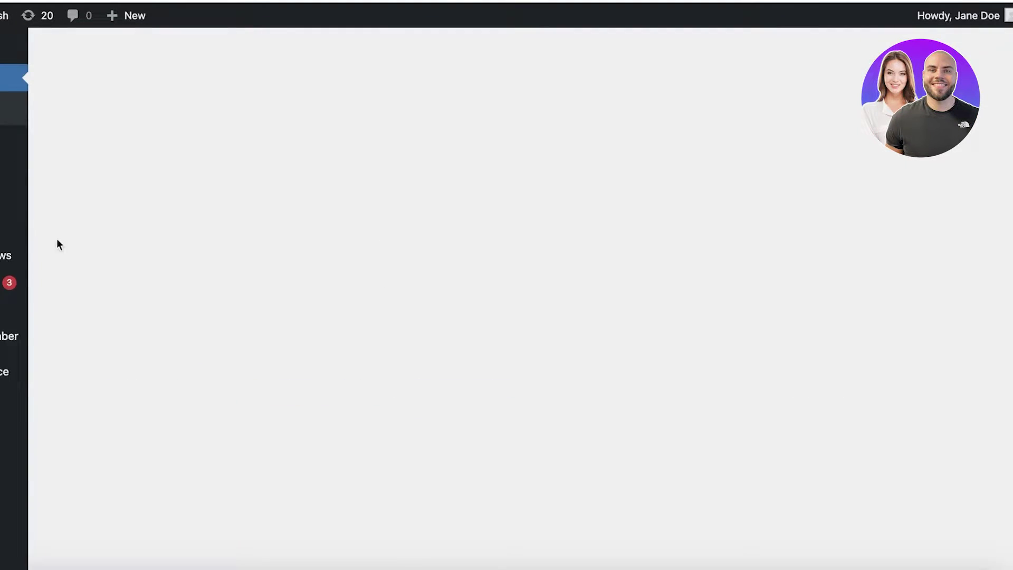
scroll(255, 314, "down", 1)
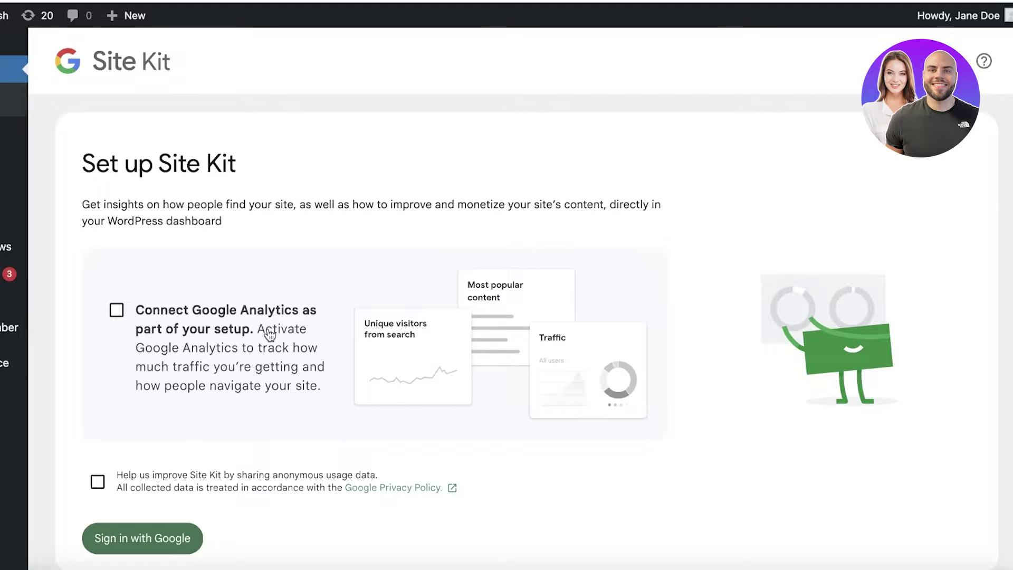
left_click(151, 312)
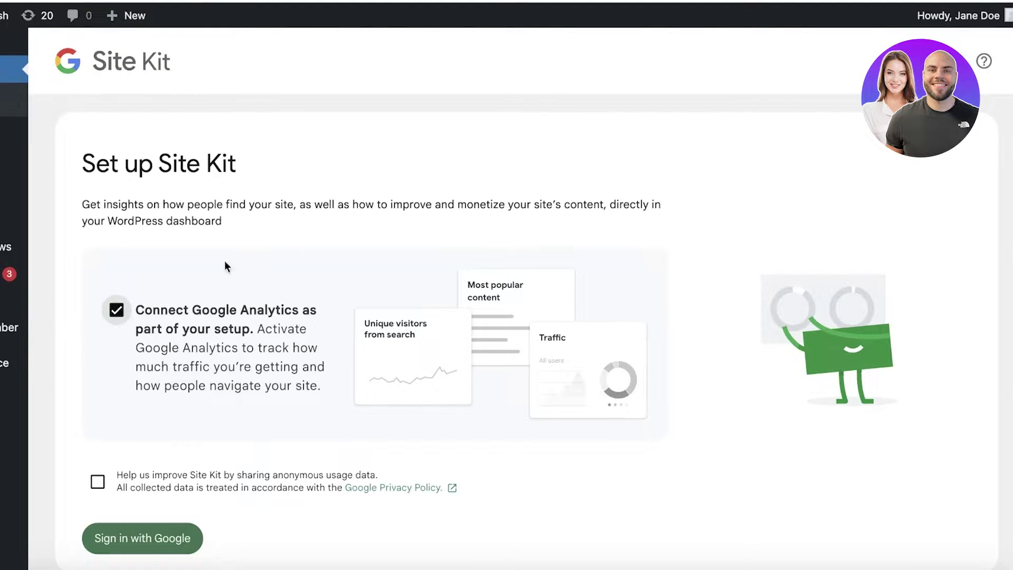
left_click(152, 536)
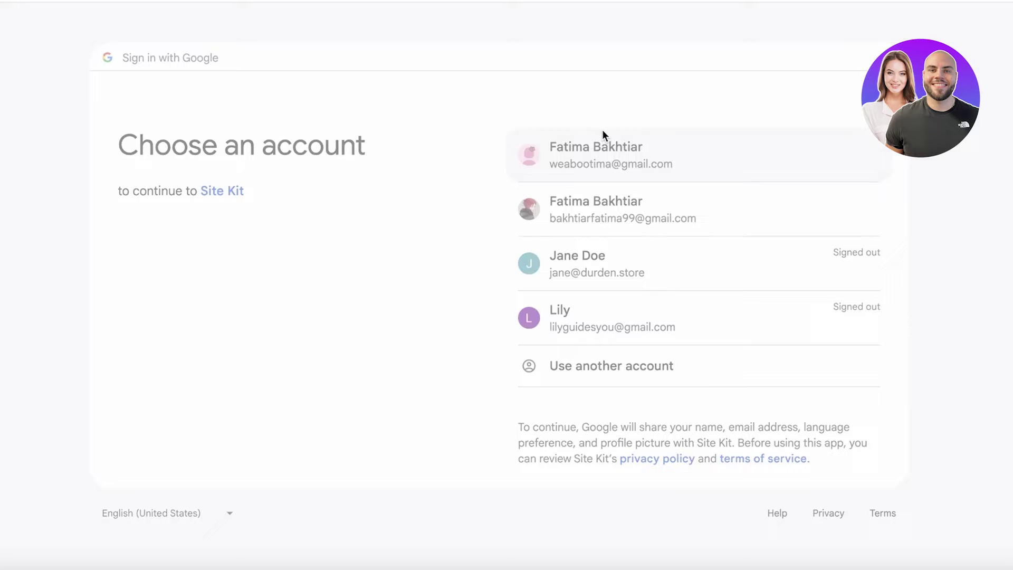
left_click(602, 132)
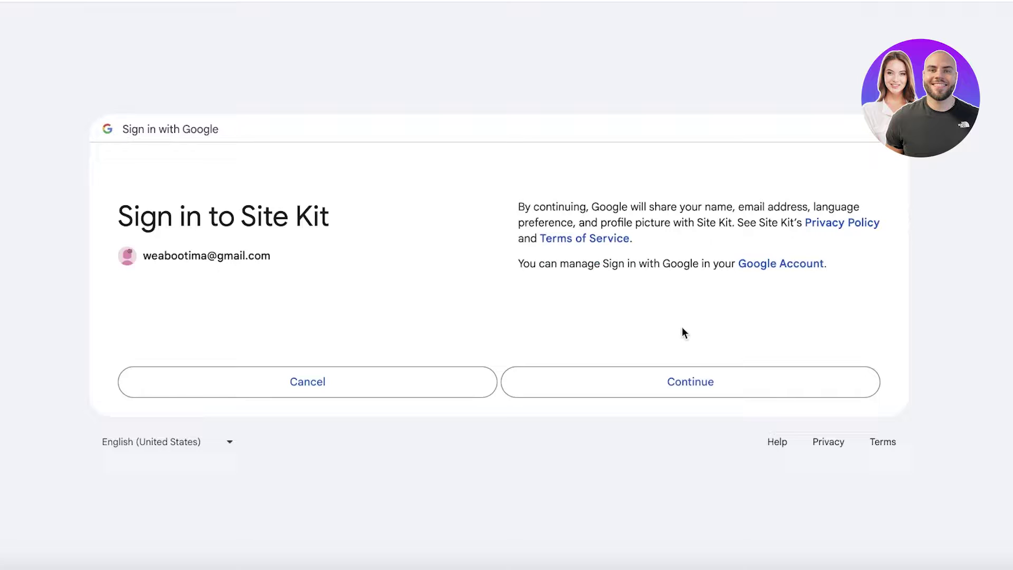
- Confirm the Site Kit sign-in and grant all requested Google permissions
left_click(700, 385)
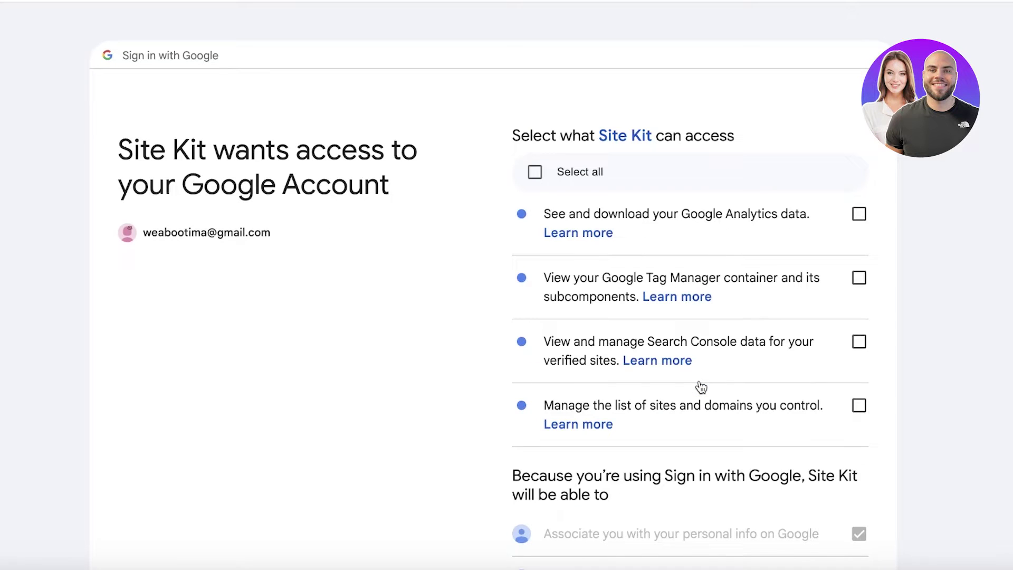
left_click(563, 170)
scroll(626, 266, "down", 6)
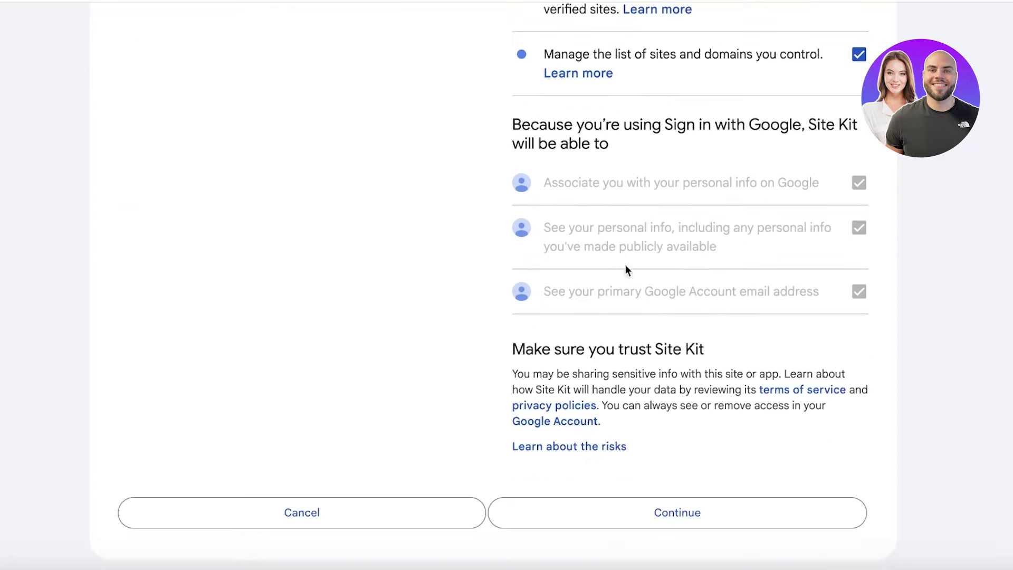
left_click(660, 515)
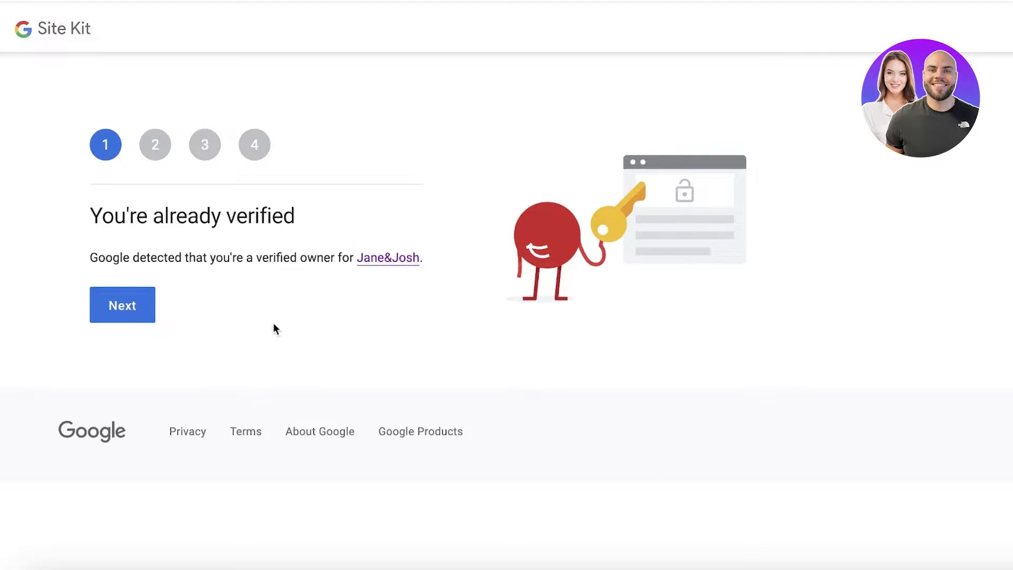
- Advance through ownership verification, data access and Search Console steps to Analytics setup
left_click(113, 308)
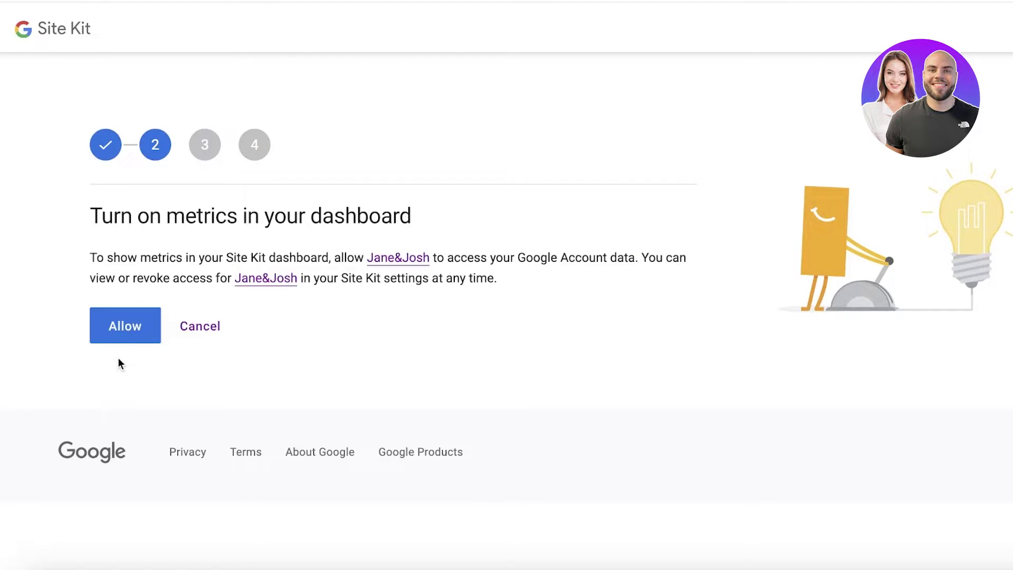
left_click(120, 334)
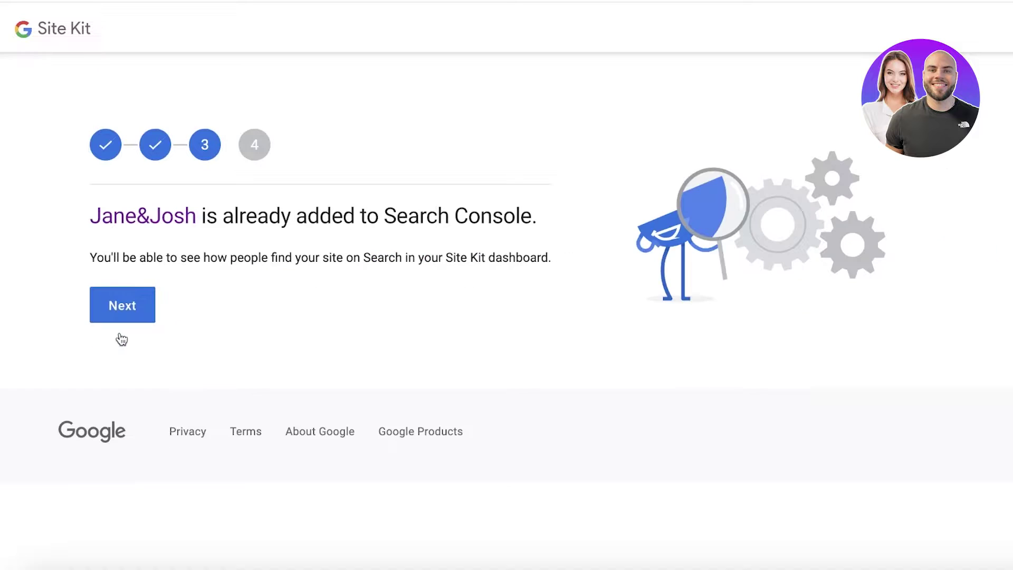
left_click(124, 316)
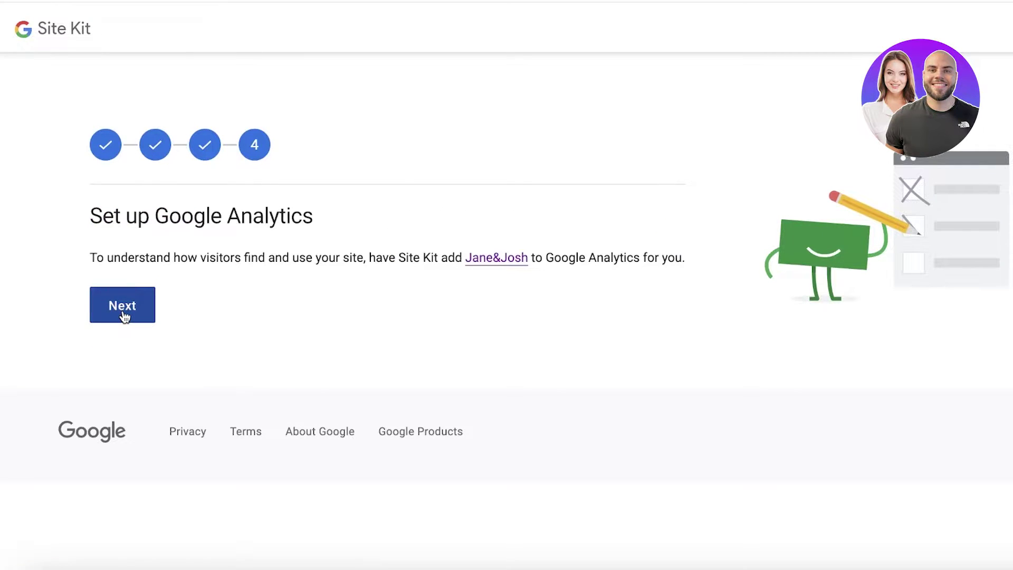
left_click(124, 316)
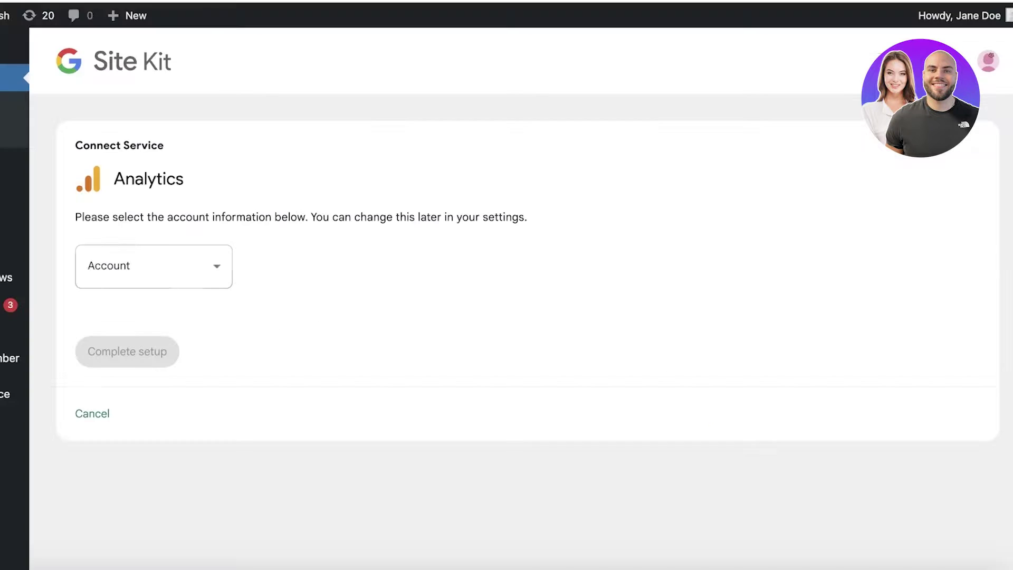
- Choose 'Set up a new account' in the Analytics Account list and click Create Account
left_click(190, 273)
left_click(150, 318)
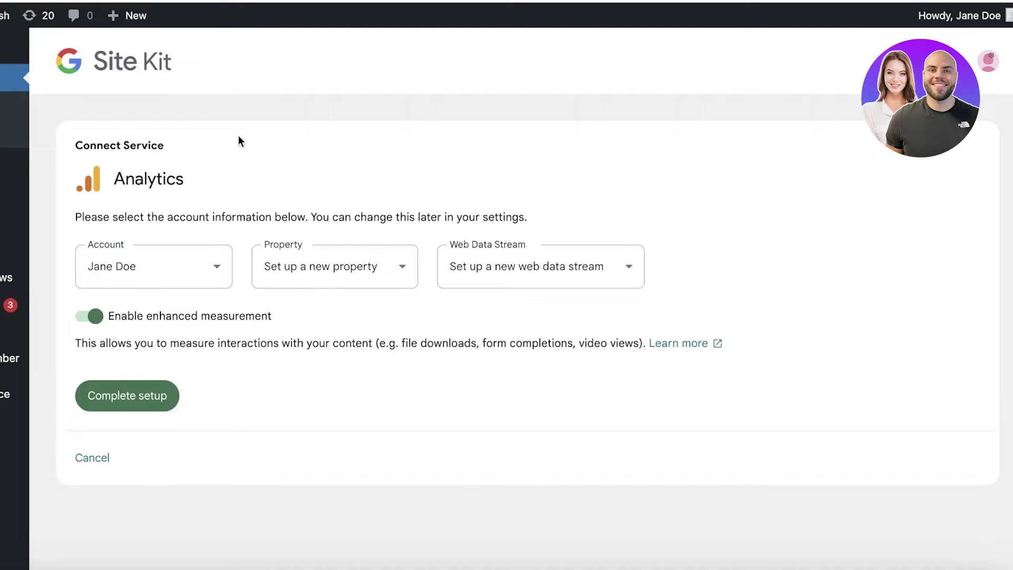
left_click(160, 267)
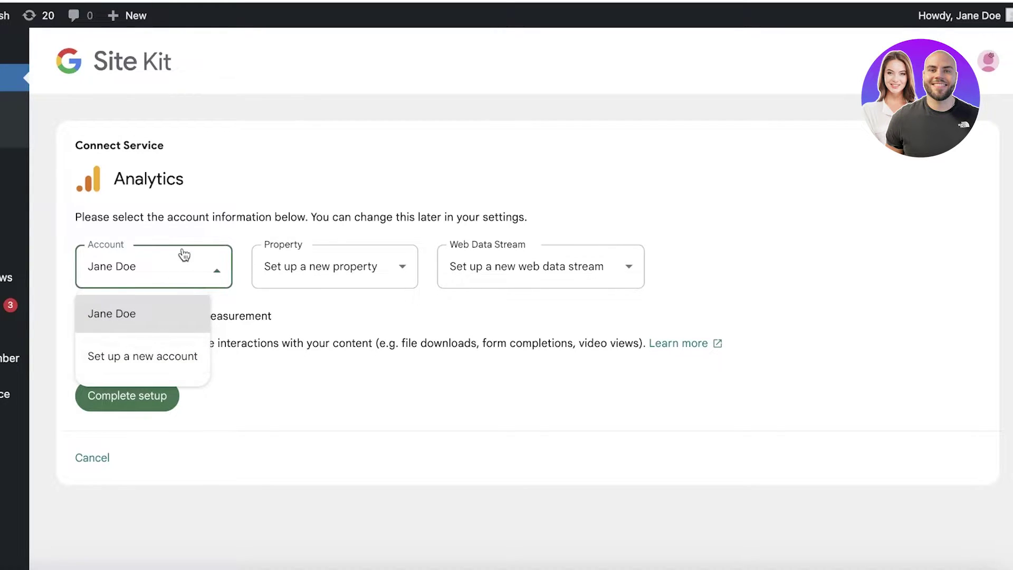
left_click(145, 342)
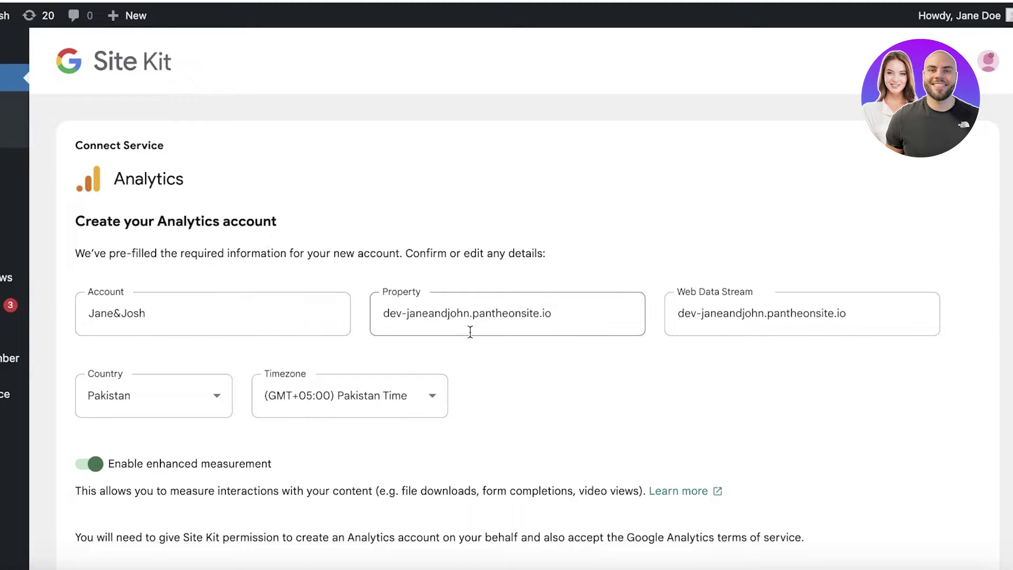
scroll(745, 318, "down", 3)
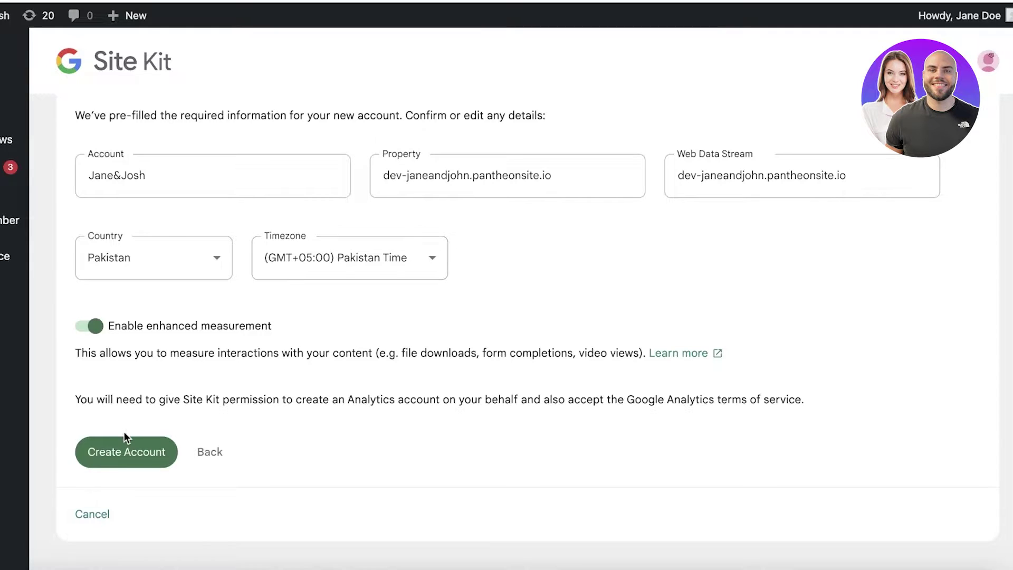
left_click(127, 450)
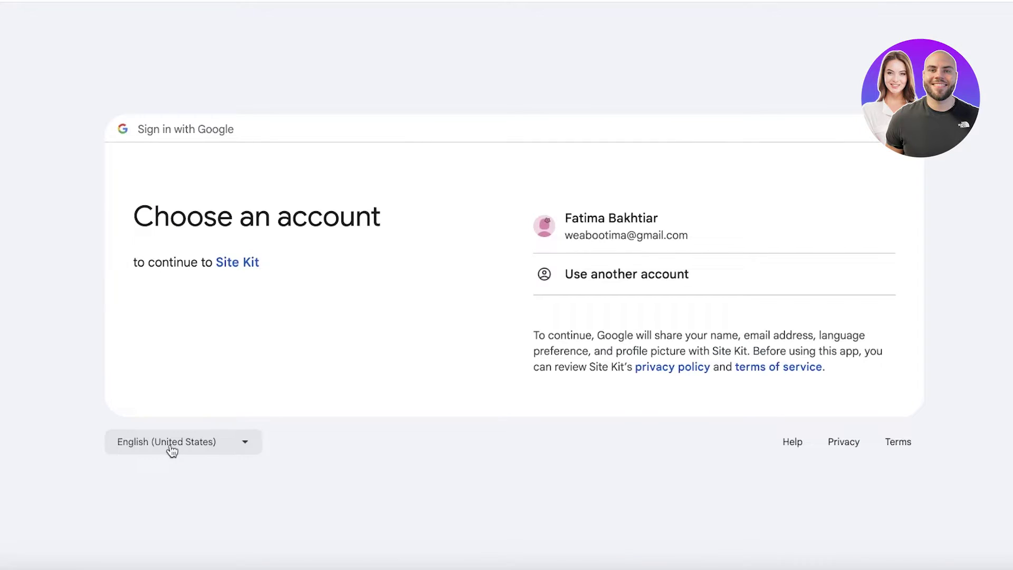
- Sign in with the listed Google account and grant Site Kit the additional Analytics access
left_click(622, 219)
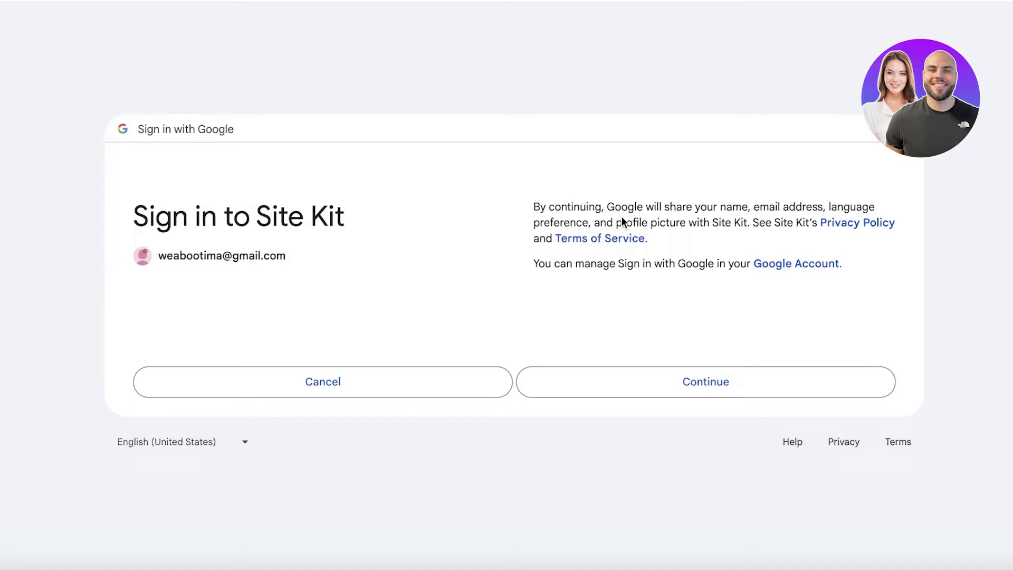
left_click(697, 391)
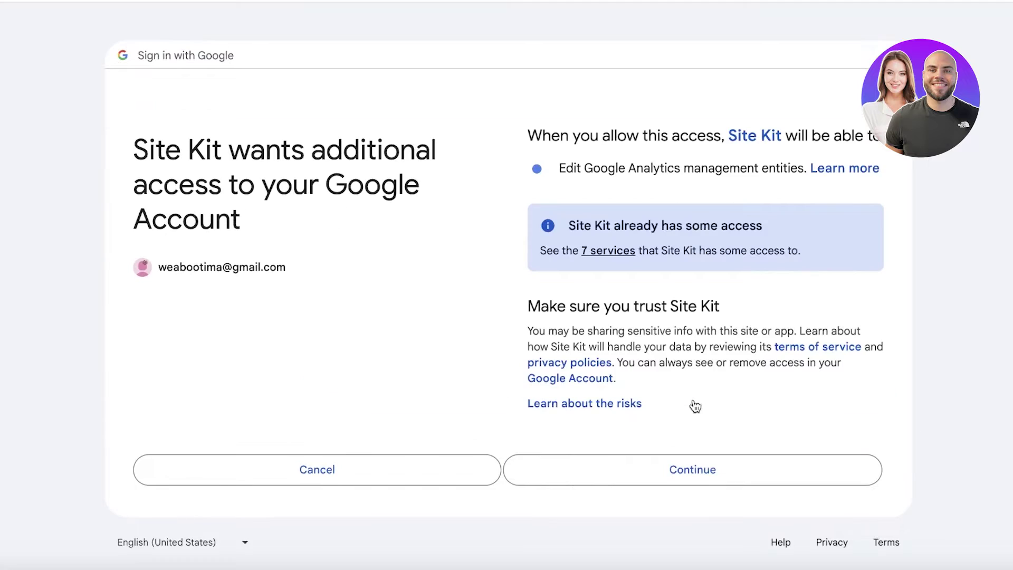
left_click(730, 468)
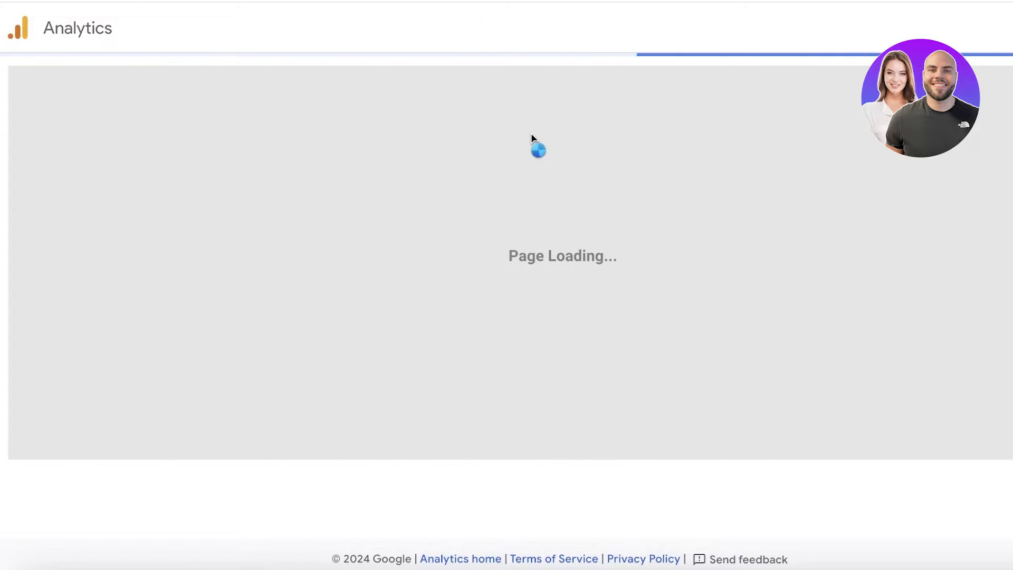
- Accept the Google Analytics terms of service at the bottom of the page
scroll(397, 132, "down", 6)
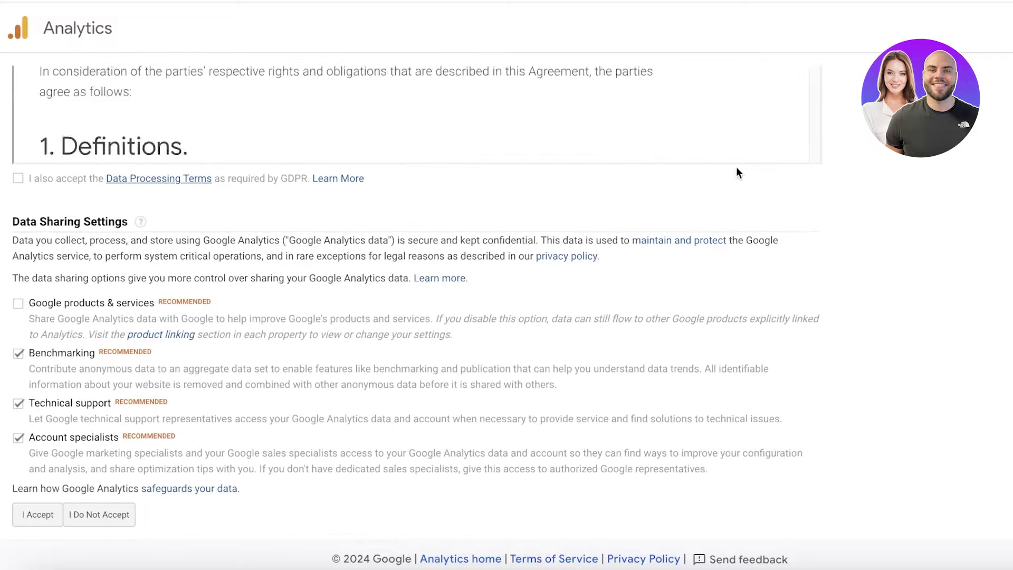
left_click(33, 519)
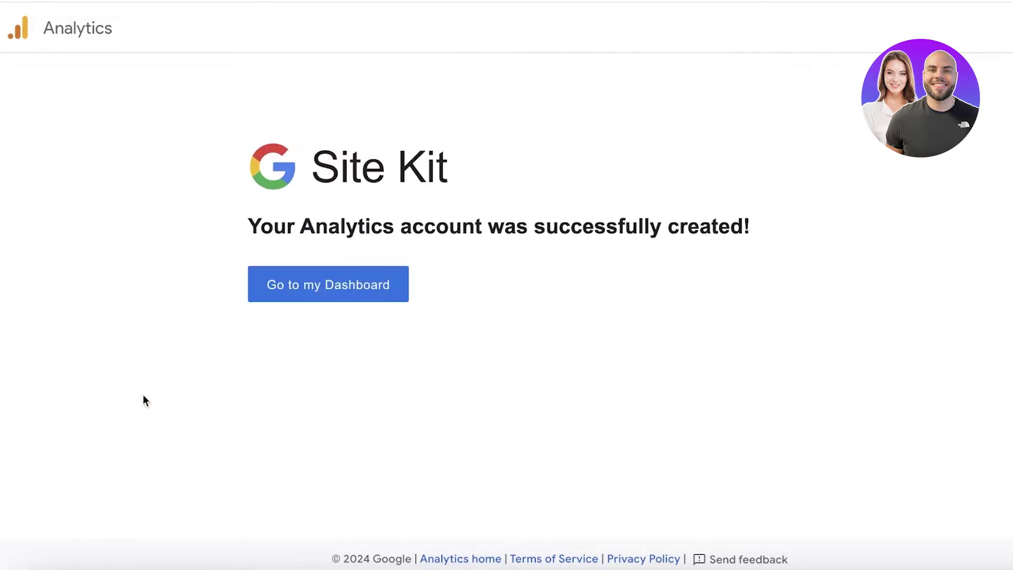
- Open the Site Kit dashboard and review its Traffic, Content, Speed and Monetization sections
left_click(316, 294)
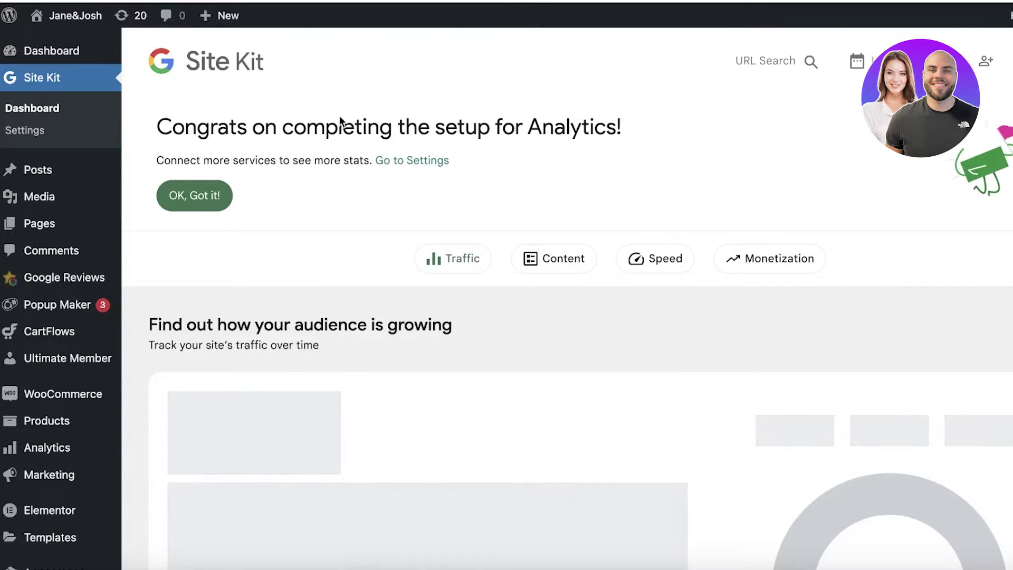
scroll(314, 104, "down", 5)
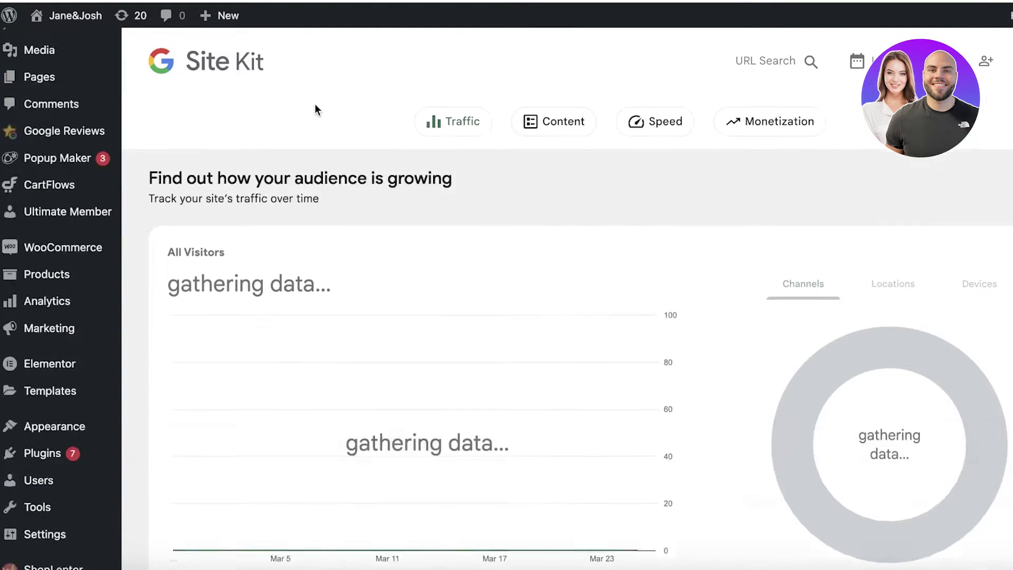
scroll(463, 199, "down", 1)
scroll(372, 327, "up", 3)
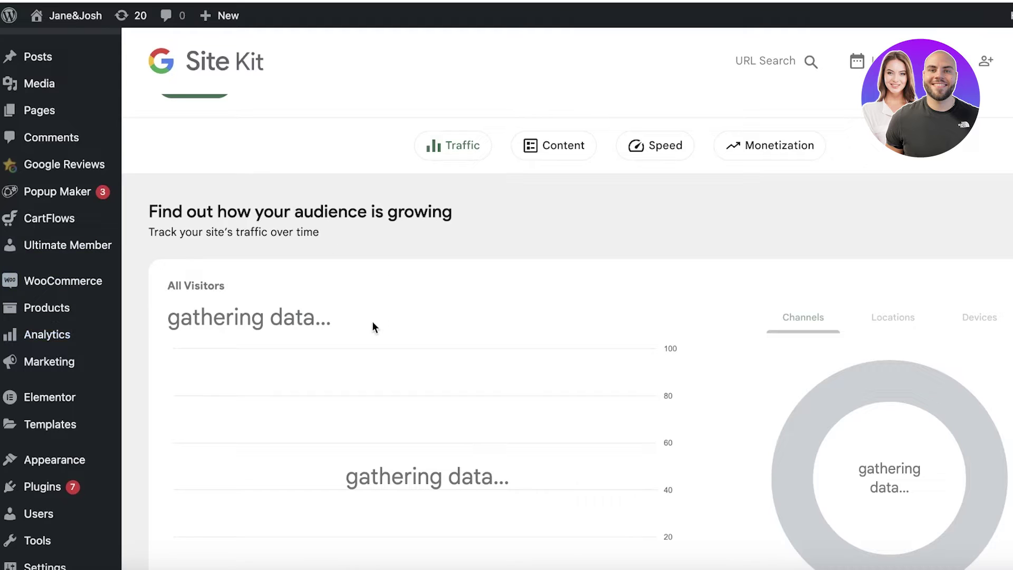
scroll(372, 327, "down", 2)
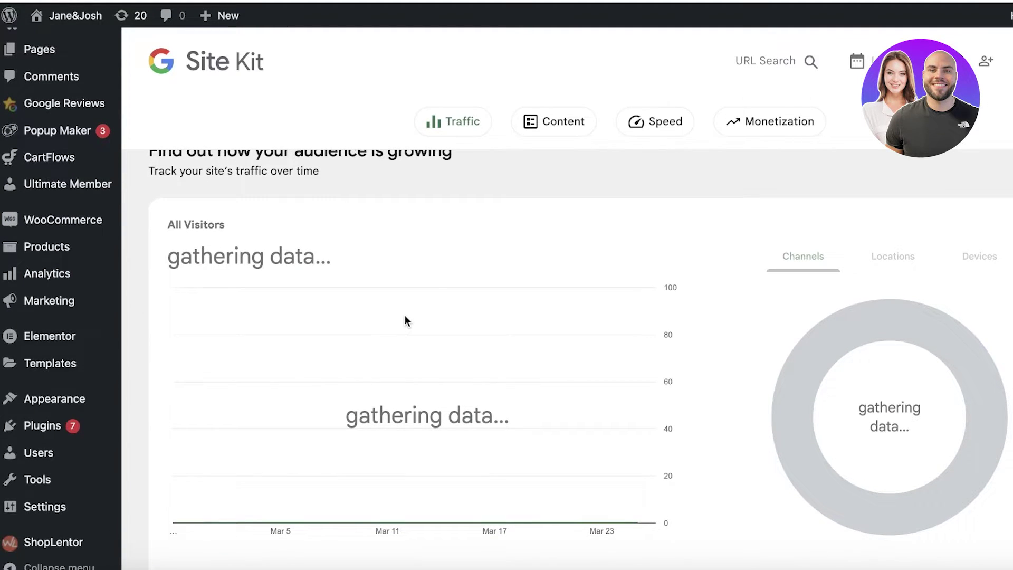
scroll(405, 316, "down", 5)
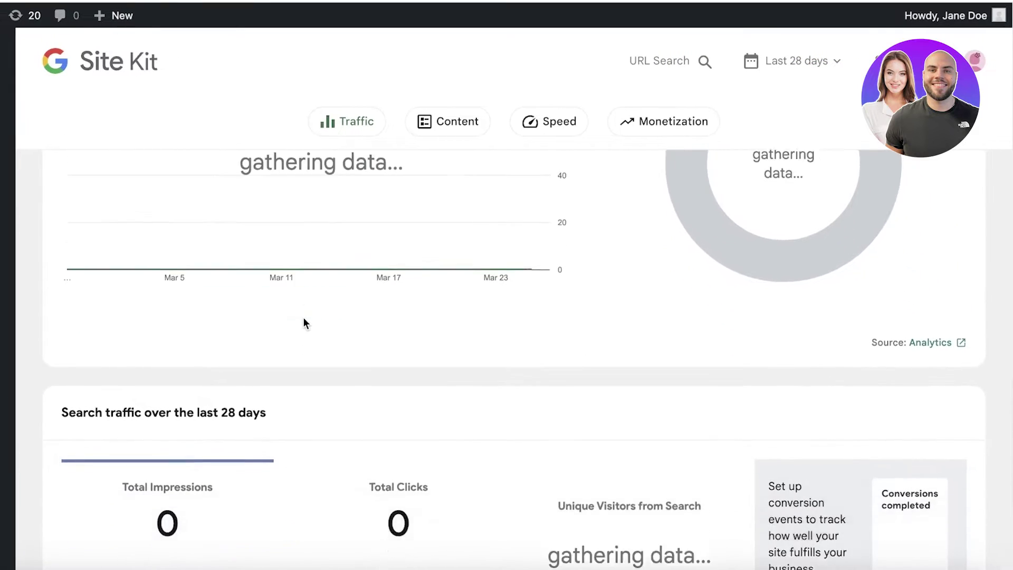
scroll(304, 320, "down", 5)
scroll(304, 319, "up", 3)
scroll(304, 320, "down", 2)
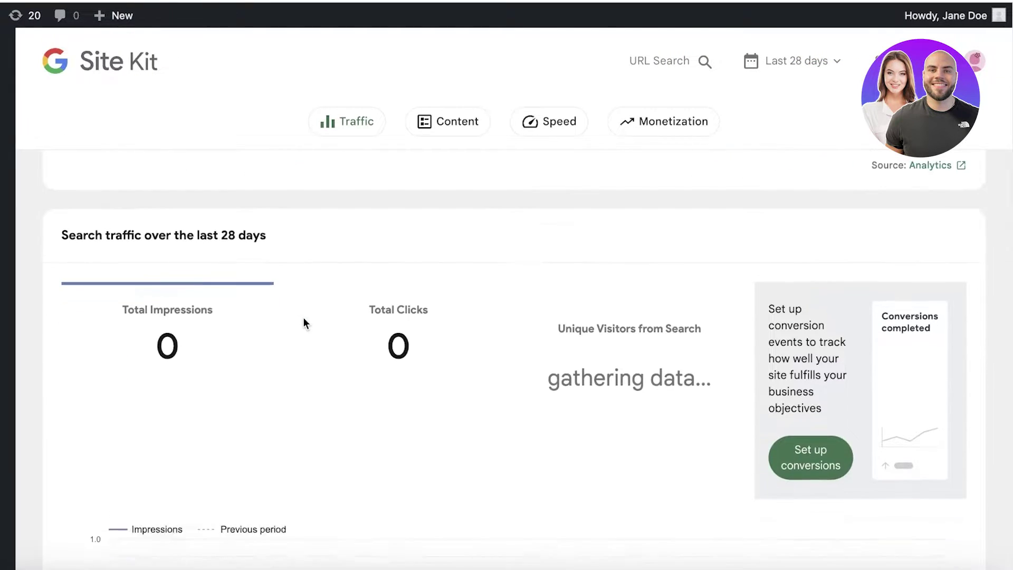
scroll(303, 318, "down", 1)
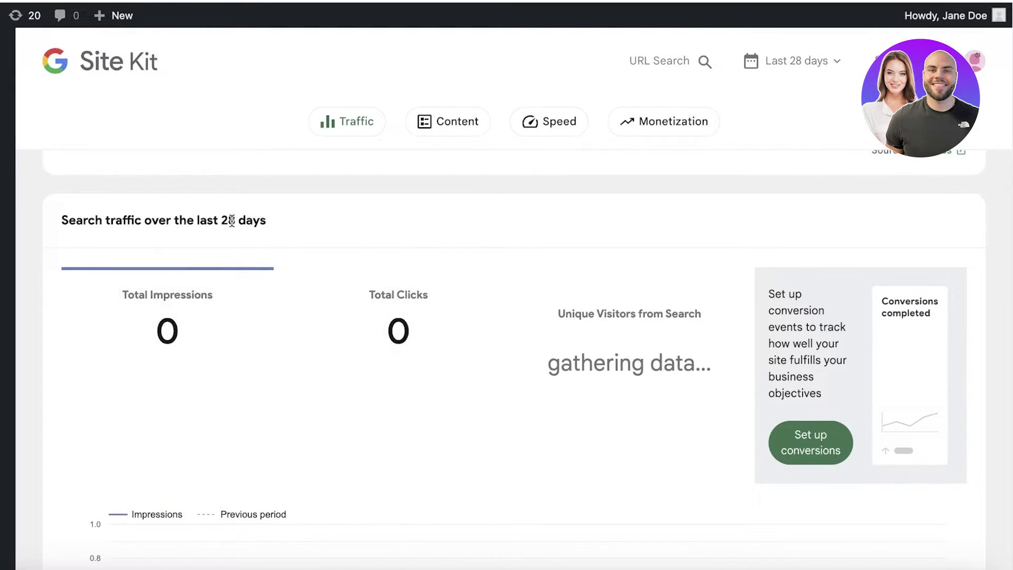
scroll(231, 220, "down", 1)
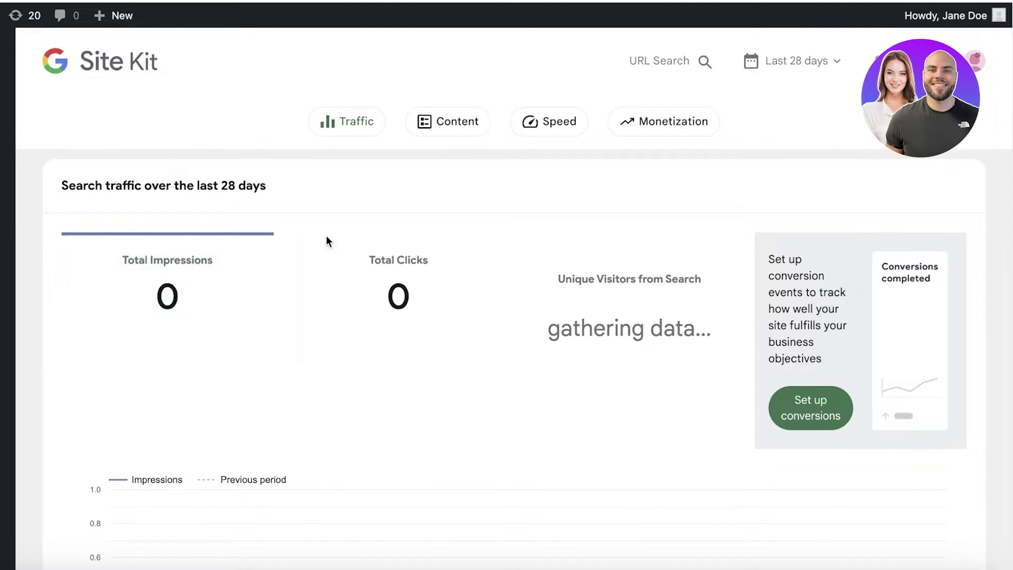
scroll(351, 291, "down", 7)
scroll(349, 290, "down", 8)
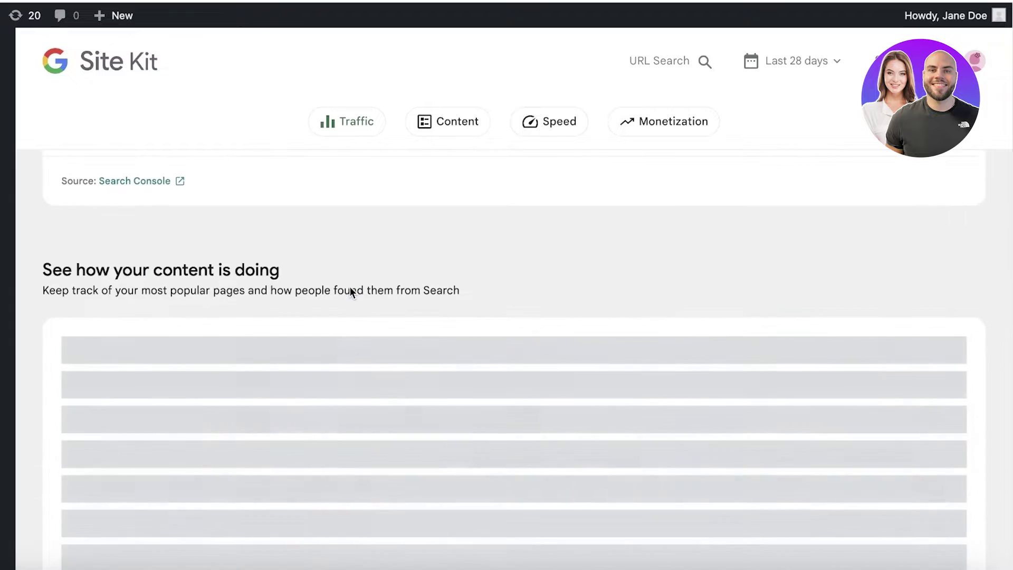
scroll(353, 287, "down", 3)
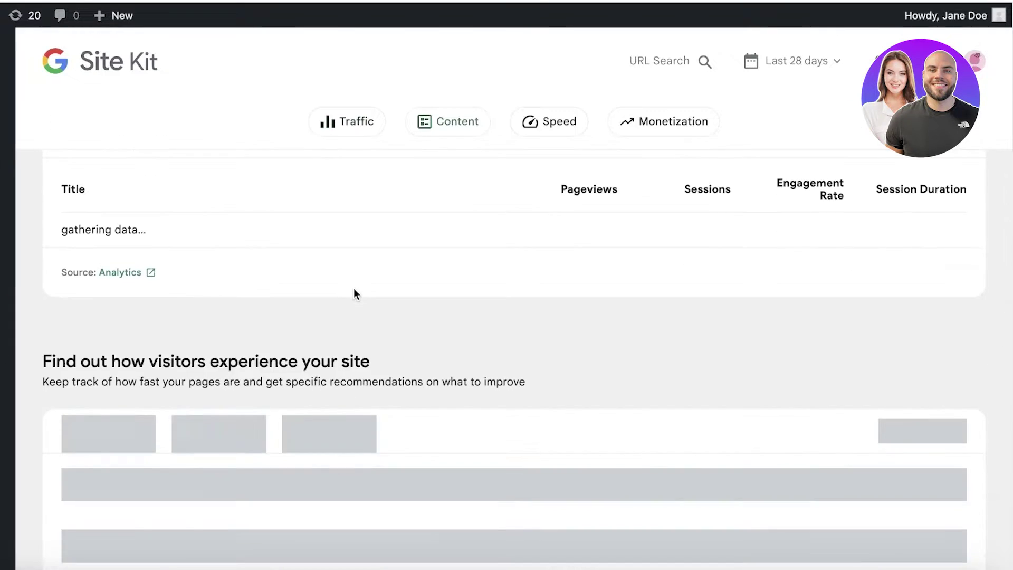
scroll(353, 288, "up", 5)
scroll(353, 288, "down", 1)
scroll(339, 302, "up", 1)
scroll(339, 301, "up", 2)
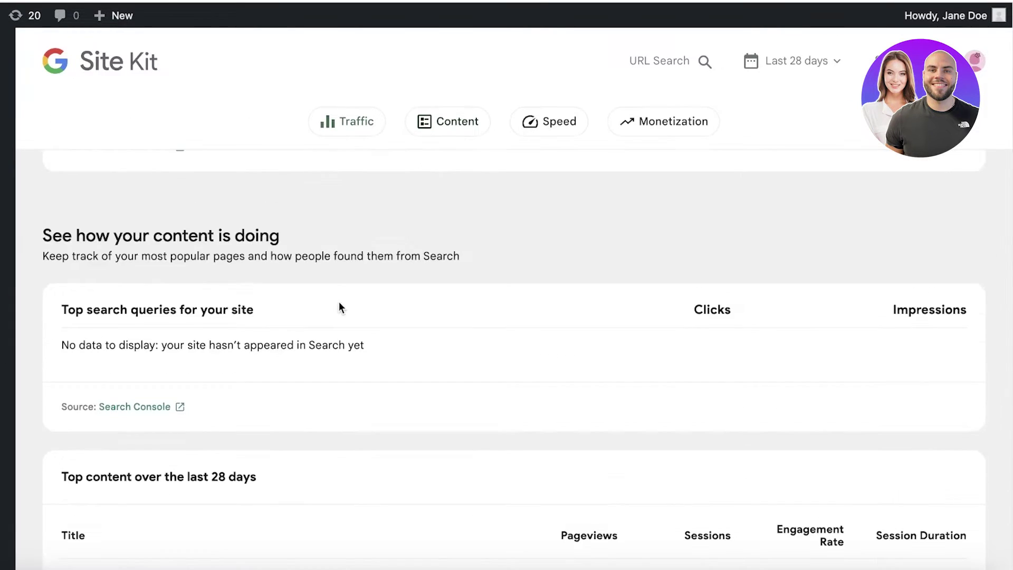
scroll(119, 265, "down", 1)
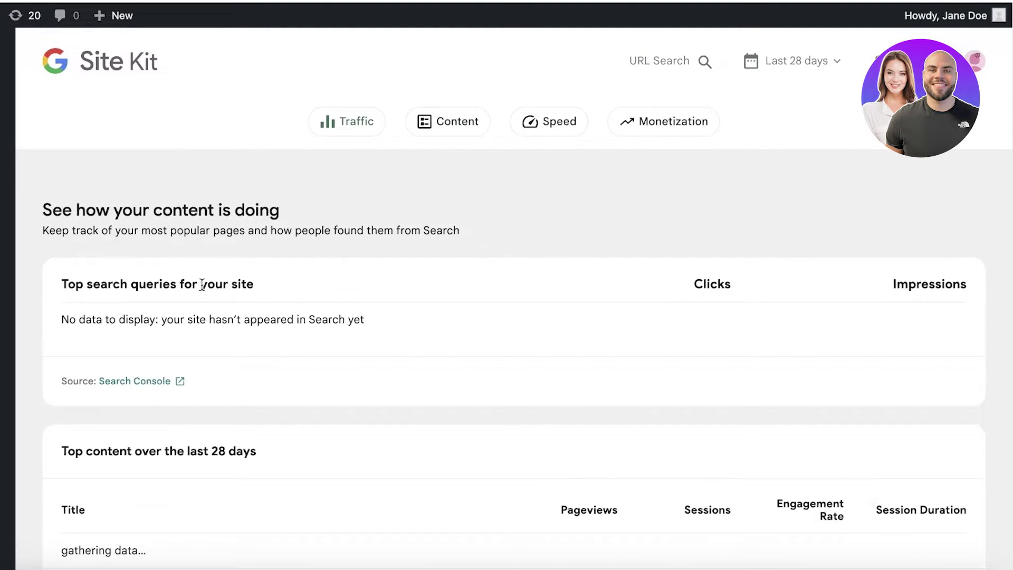
scroll(82, 440, "down", 1)
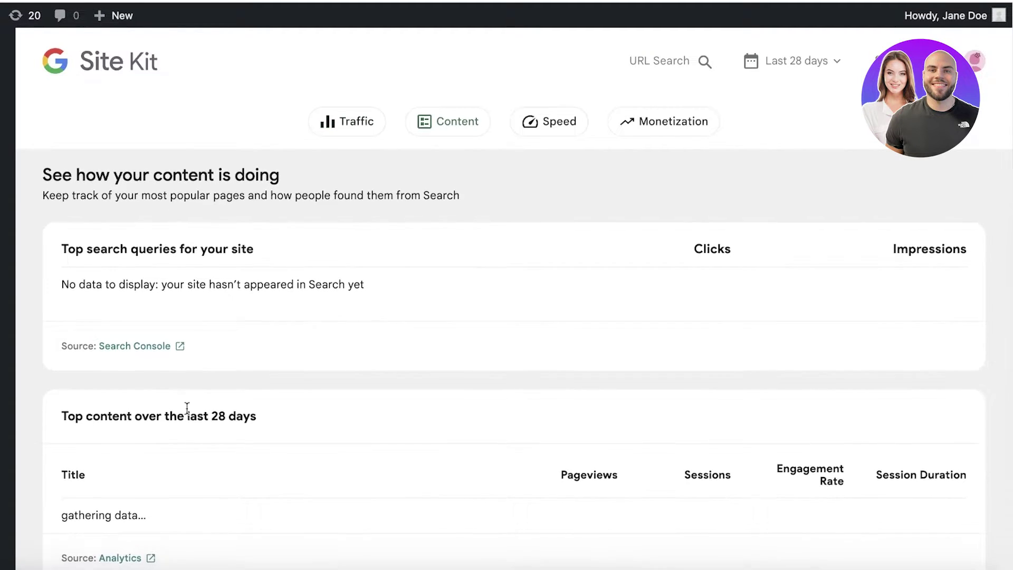
scroll(186, 406, "down", 3)
scroll(188, 399, "down", 7)
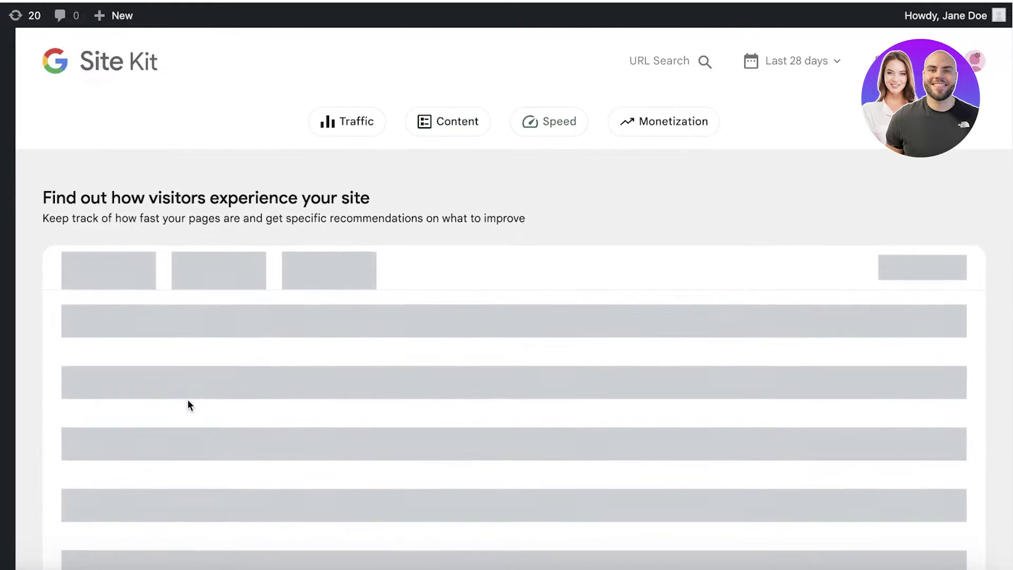
scroll(189, 400, "up", 3)
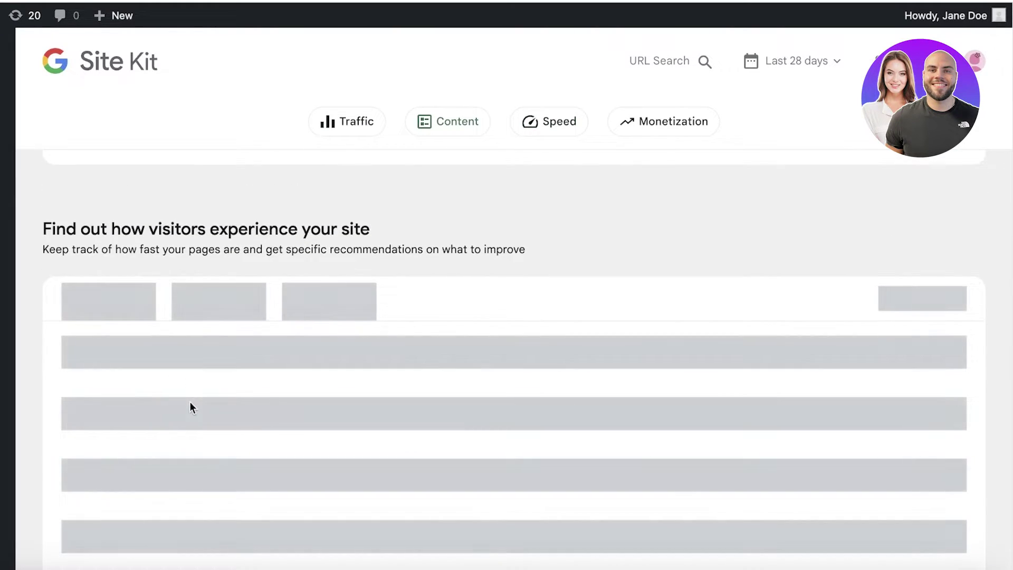
scroll(196, 390, "down", 5)
scroll(204, 378, "down", 6)
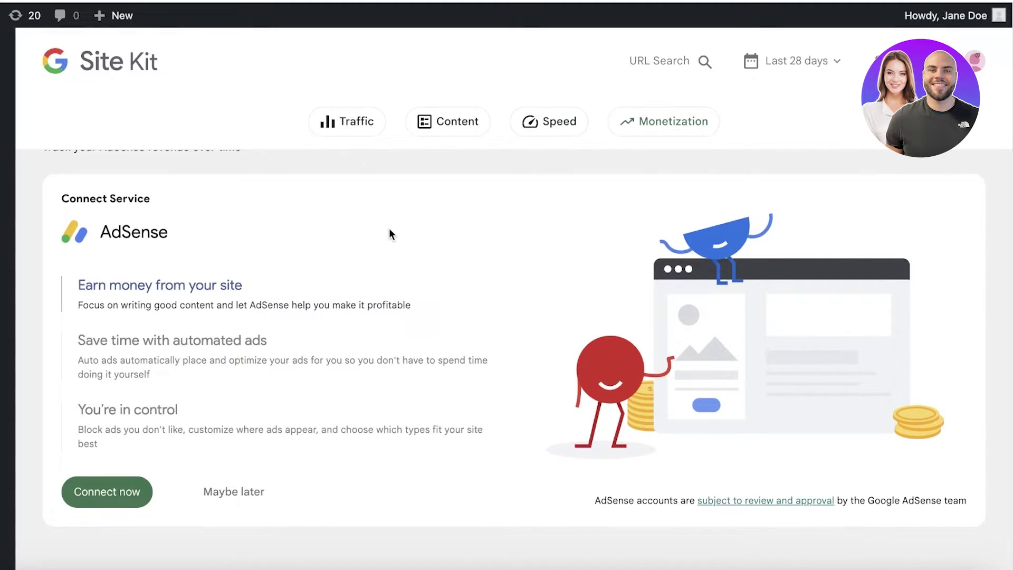
scroll(388, 232, "down", 1)
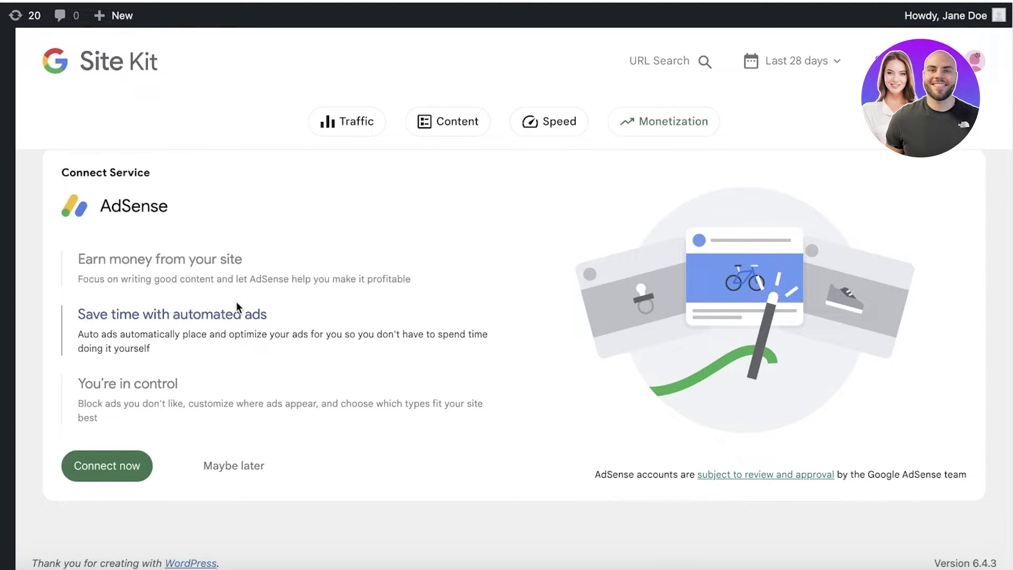
- Start the AdSense connection, sign in with the Google account, and grant AdSense data access
left_click(78, 475)
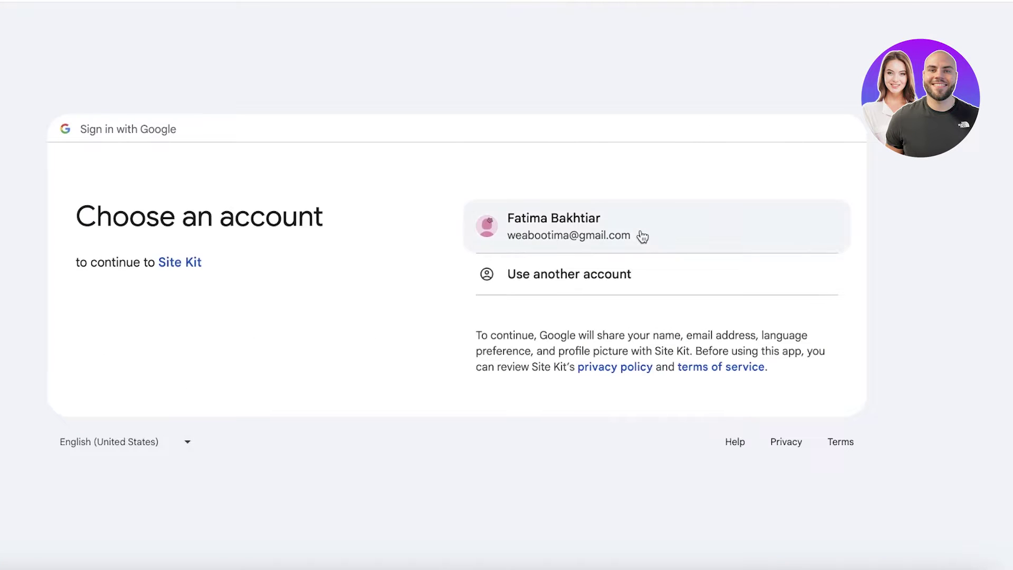
left_click(640, 233)
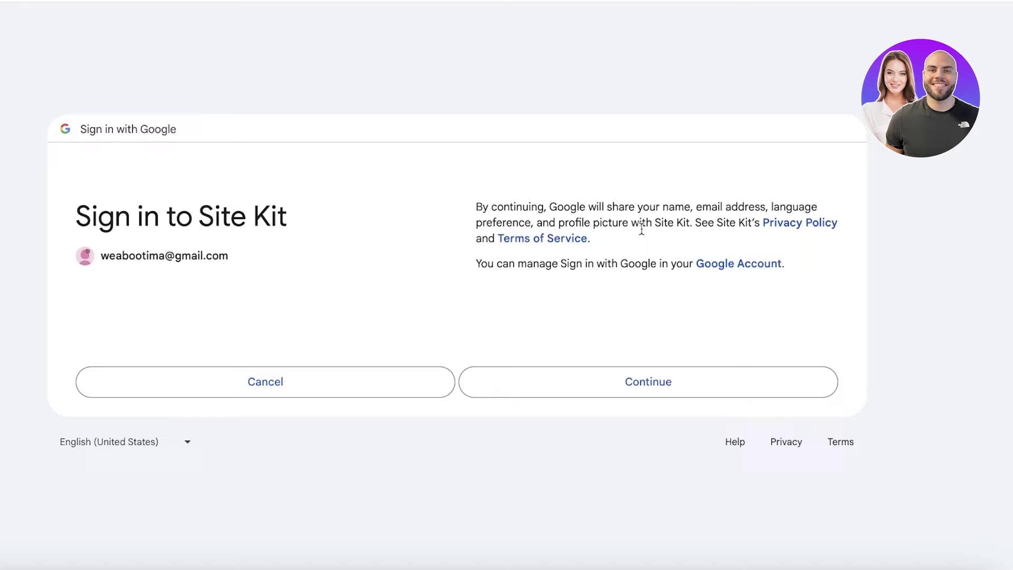
left_click(542, 396)
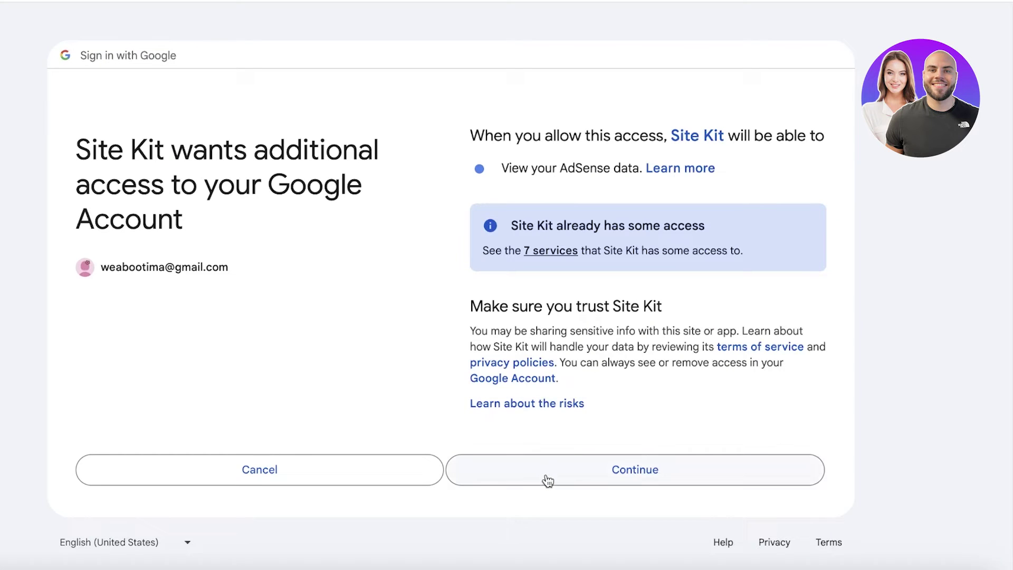
left_click(544, 477)
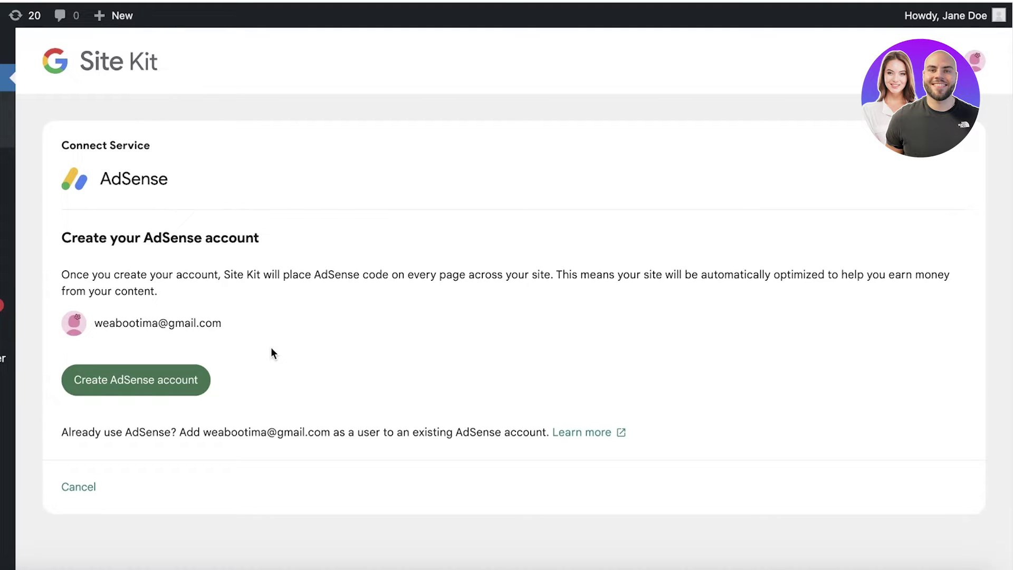
- Choose Create AdSense account on Site Kit's Connect Service page to start a new AdSense sign-up
left_click(160, 381)
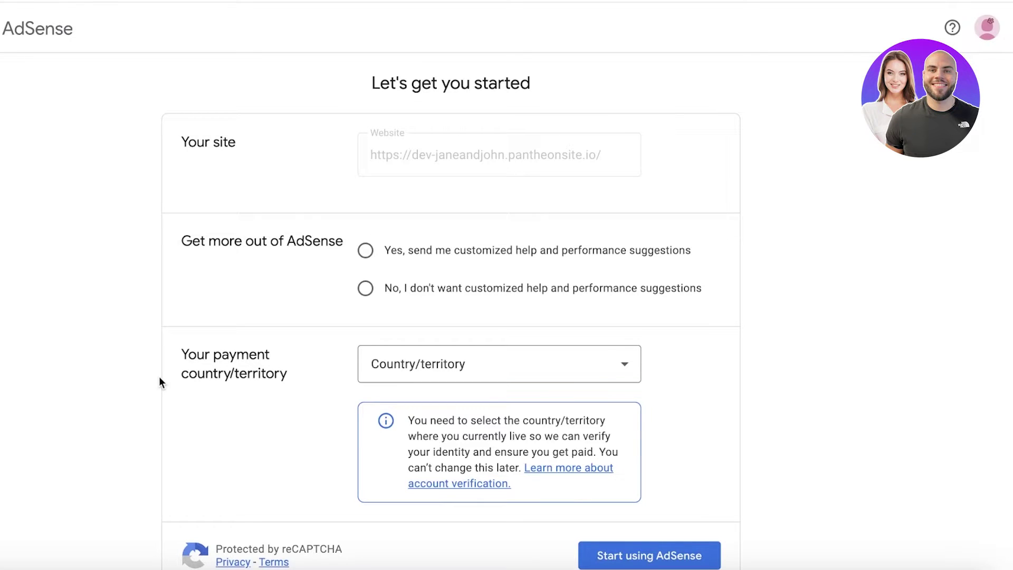
- Decline customized help and performance suggestions on the AdSense sign-up form
scroll(287, 205, "down", 2)
scroll(280, 202, "up", 2)
scroll(243, 240, "down", 1)
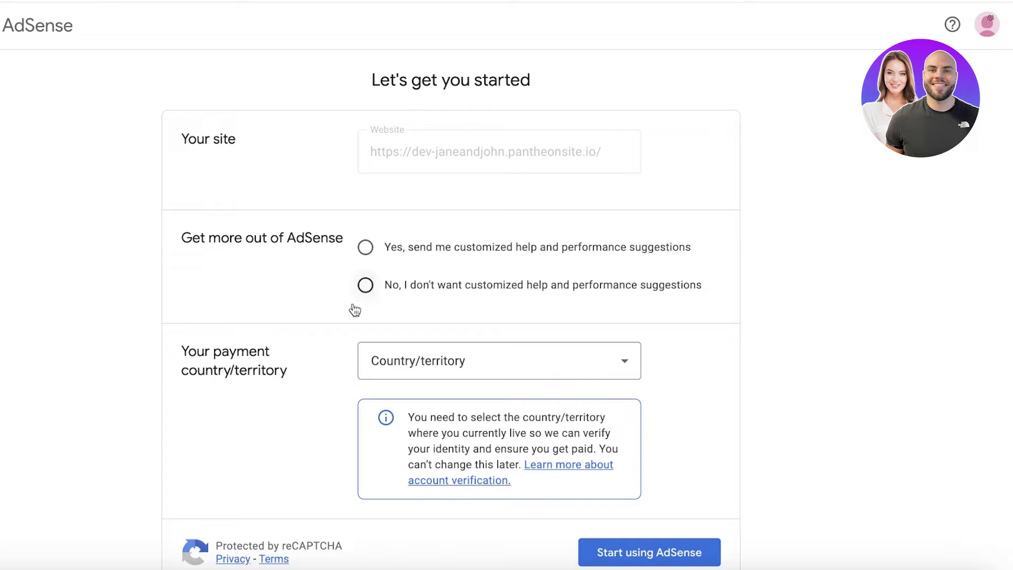
left_click(363, 285)
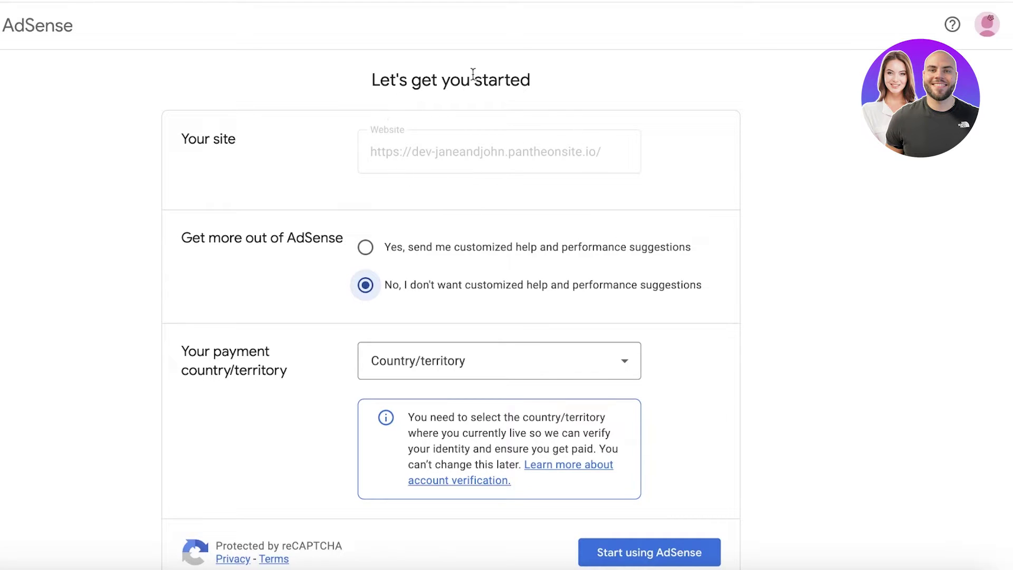
- Set the payment Country/territory to Pakistan
scroll(504, 127, "down", 1)
left_click(527, 355)
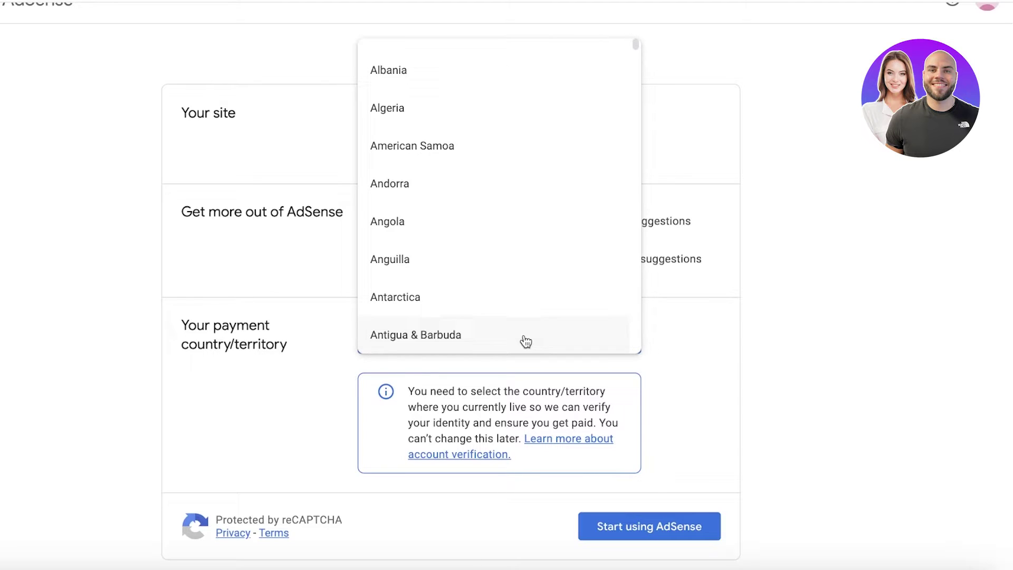
key("p")
left_click(525, 342)
- Tick 'I have read and accept the agreement' and read through the AdSense Online Terms of Service
scroll(524, 334, "down", 10)
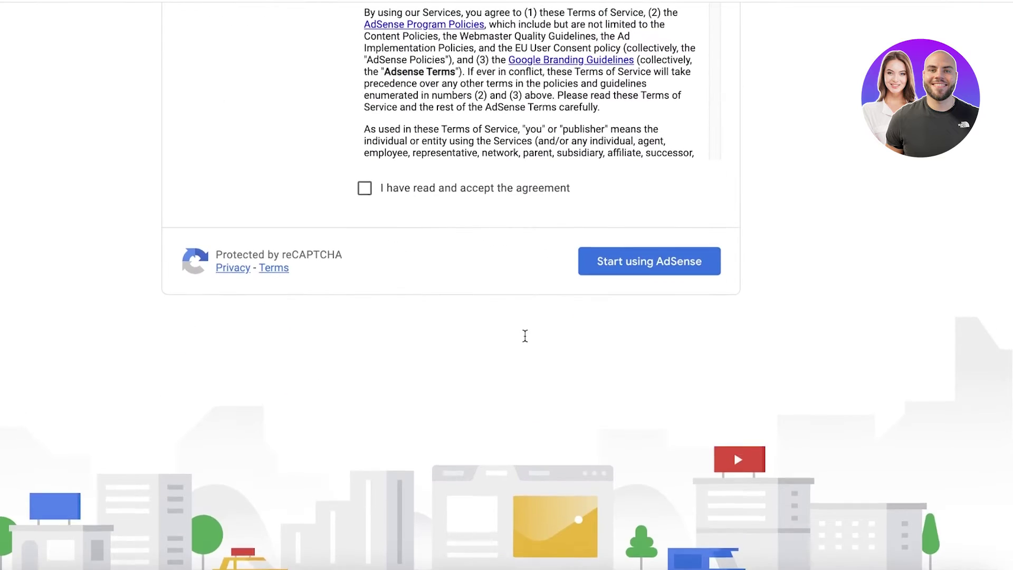
scroll(423, 223, "up", 1)
left_click(430, 226)
scroll(556, 100, "up", 4)
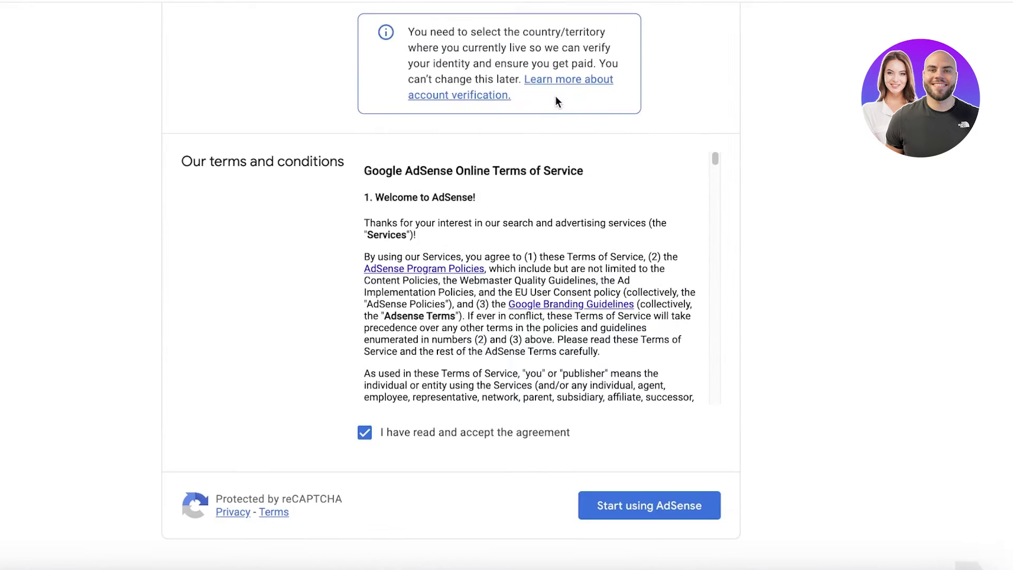
scroll(556, 100, "down", 3)
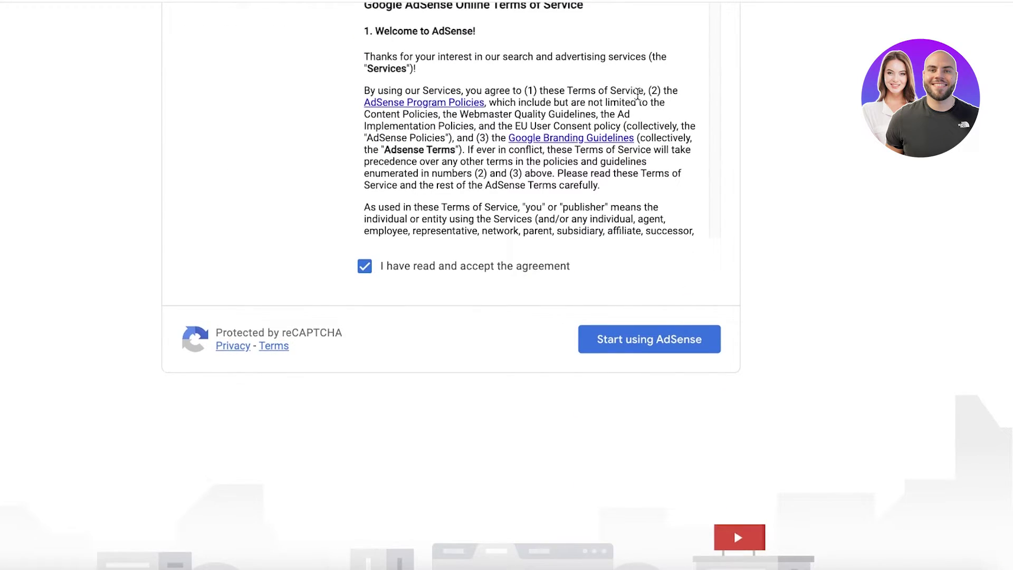
scroll(637, 93, "down", 4)
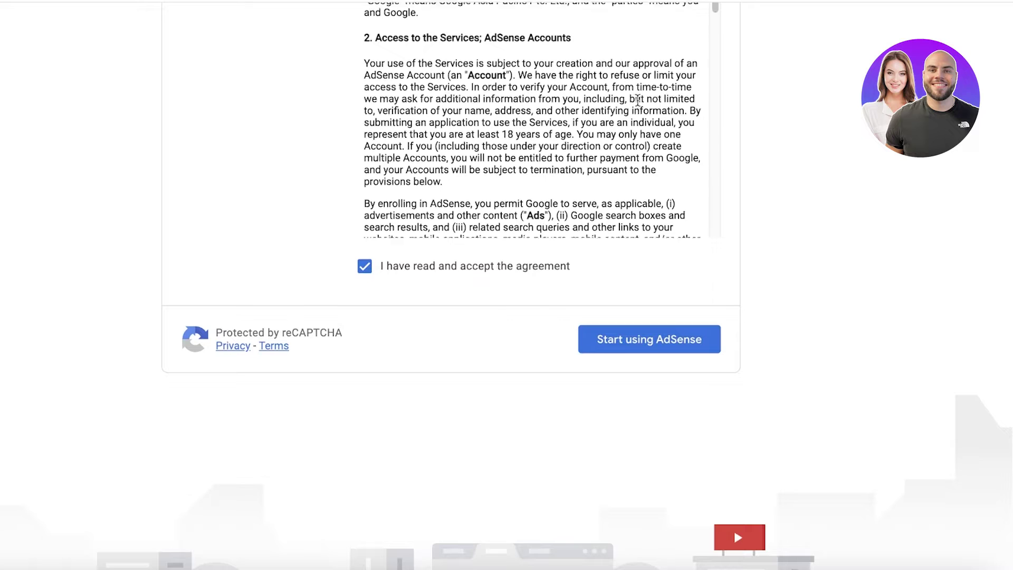
scroll(638, 99, "down", 6)
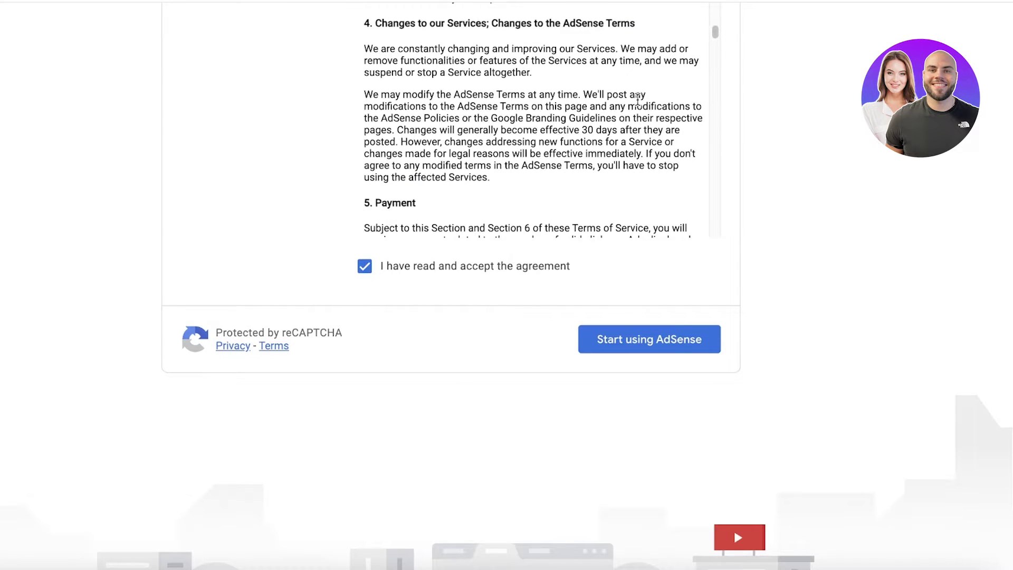
scroll(638, 100, "down", 1)
scroll(503, 135, "up", 3)
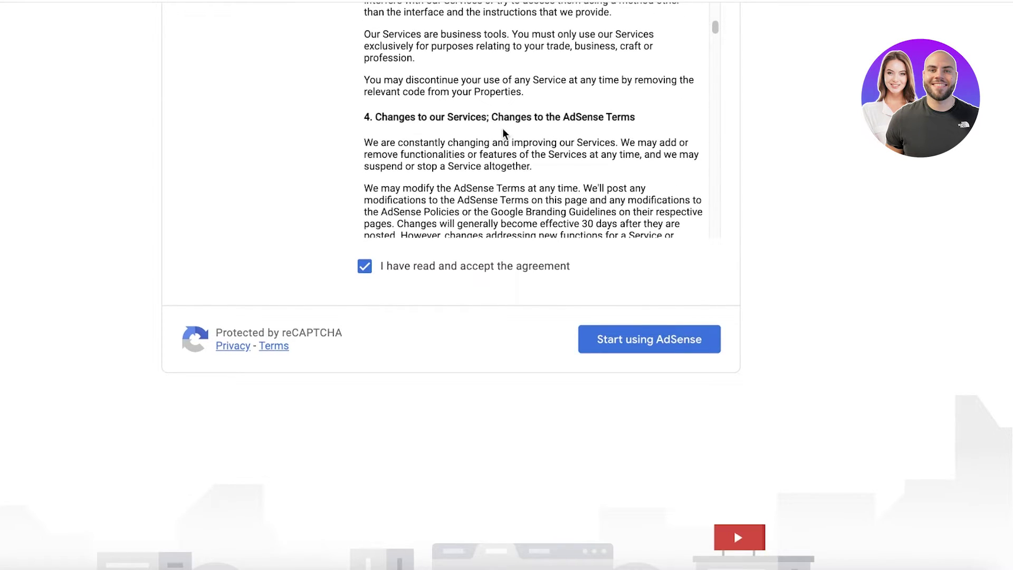
scroll(507, 129, "down", 15)
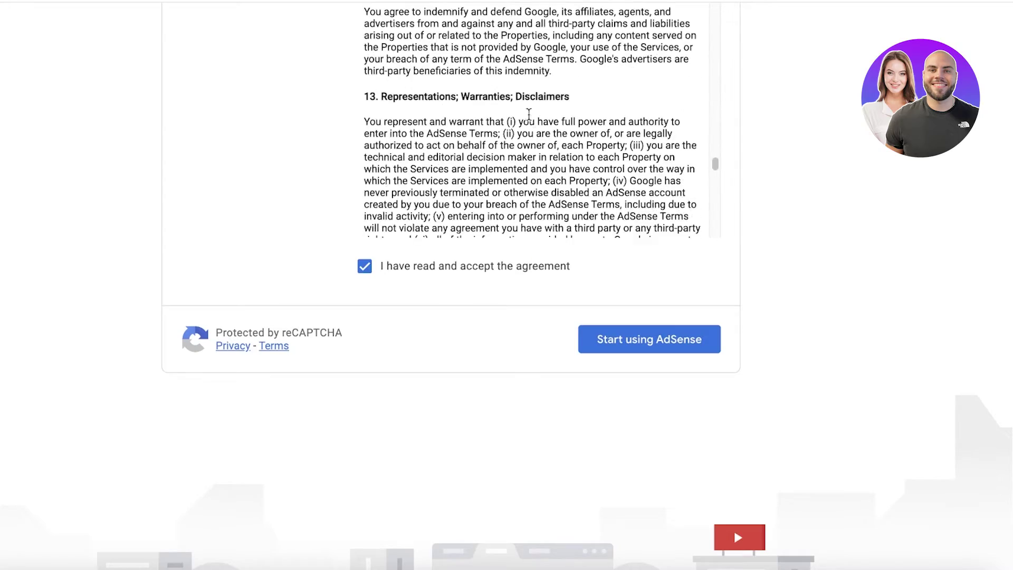
scroll(528, 113, "down", 10)
scroll(534, 119, "up", 5)
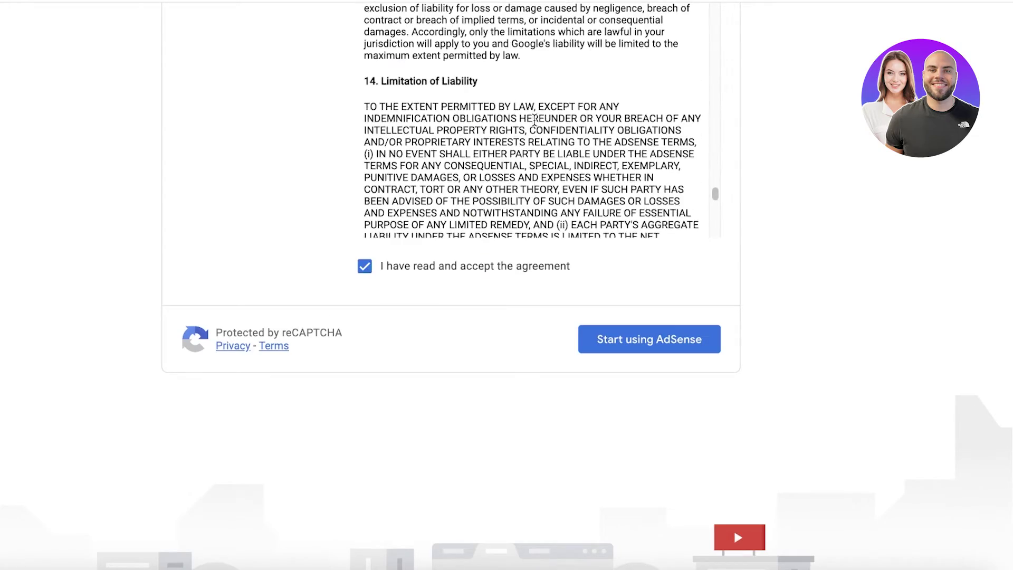
scroll(534, 119, "up", 3)
scroll(522, 111, "down", 7)
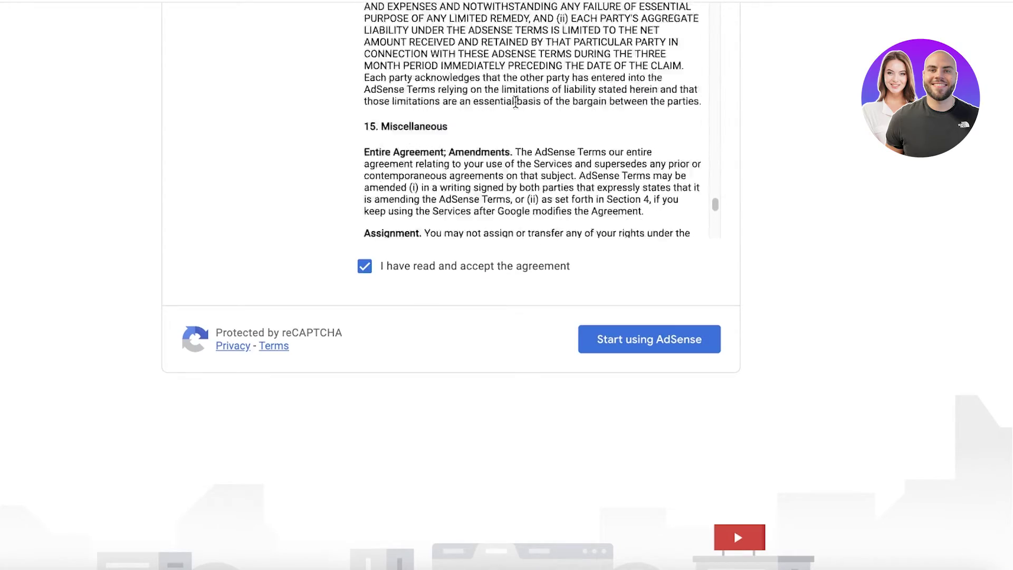
scroll(515, 102, "down", 6)
scroll(514, 108, "up", 4)
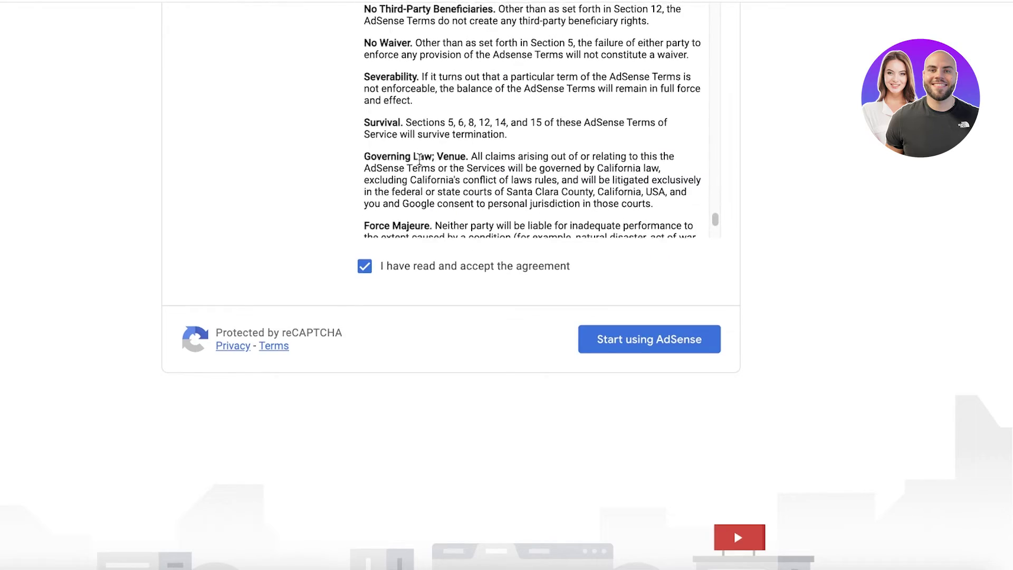
scroll(419, 158, "up", 5)
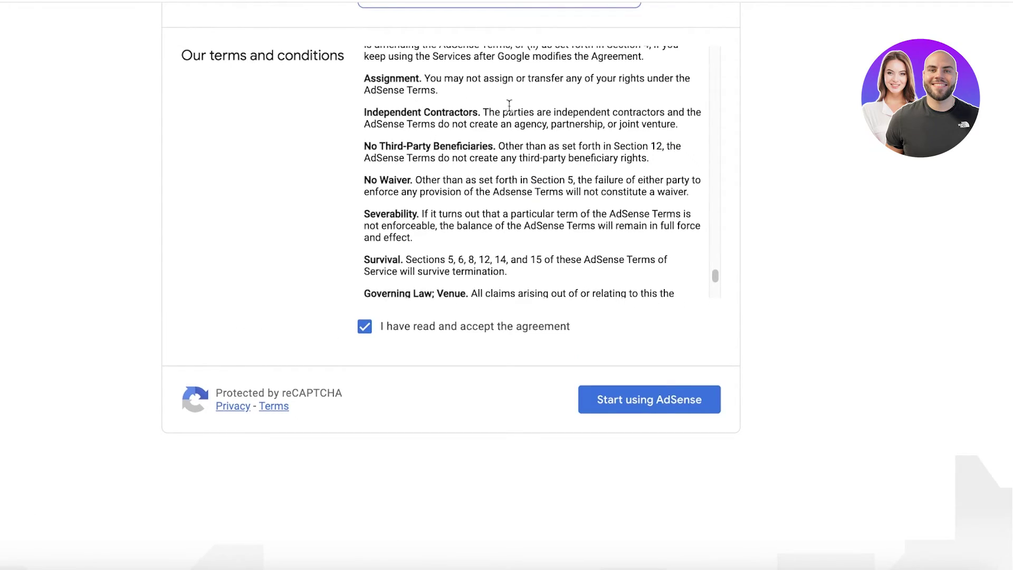
scroll(382, 148, "up", 1)
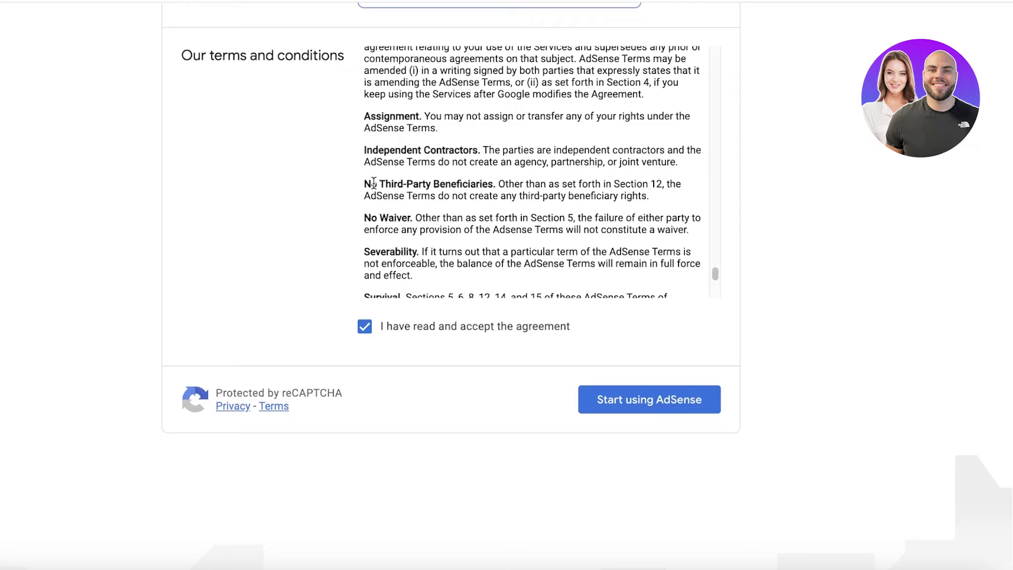
scroll(375, 182, "up", 3)
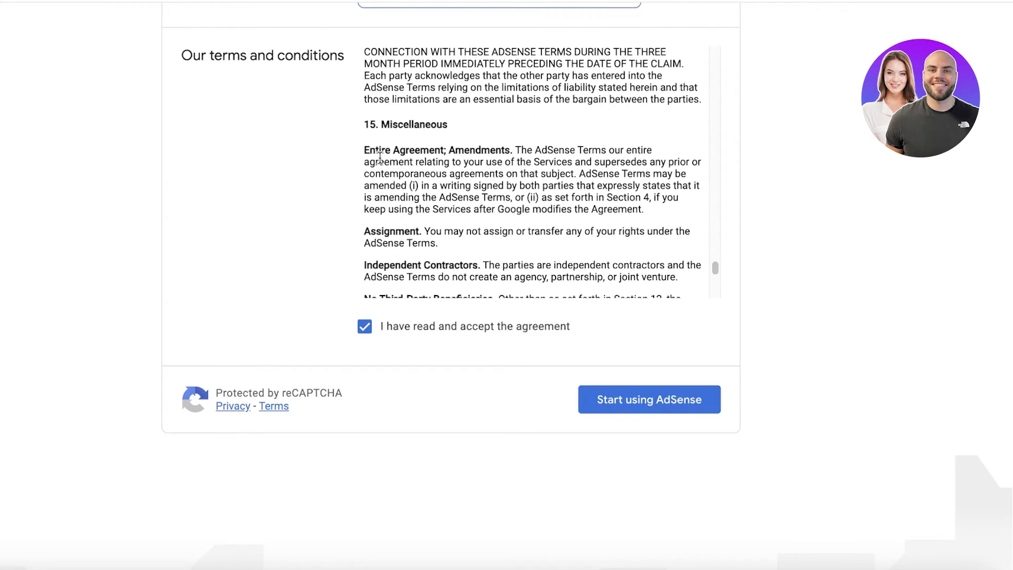
scroll(469, 143, "up", 10)
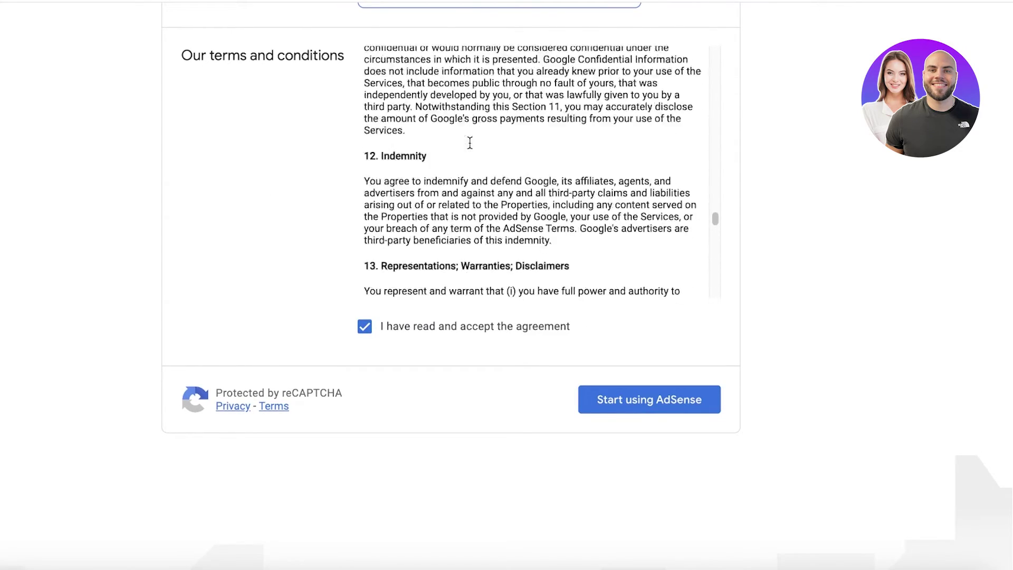
scroll(469, 143, "up", 10)
scroll(435, 161, "down", 5)
scroll(377, 109, "up", 2)
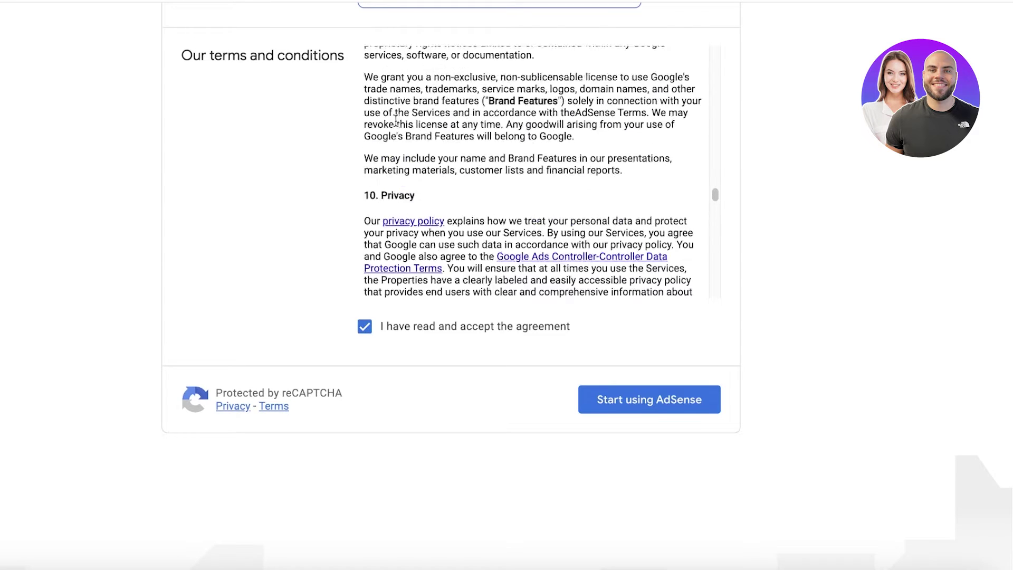
scroll(397, 124, "up", 5)
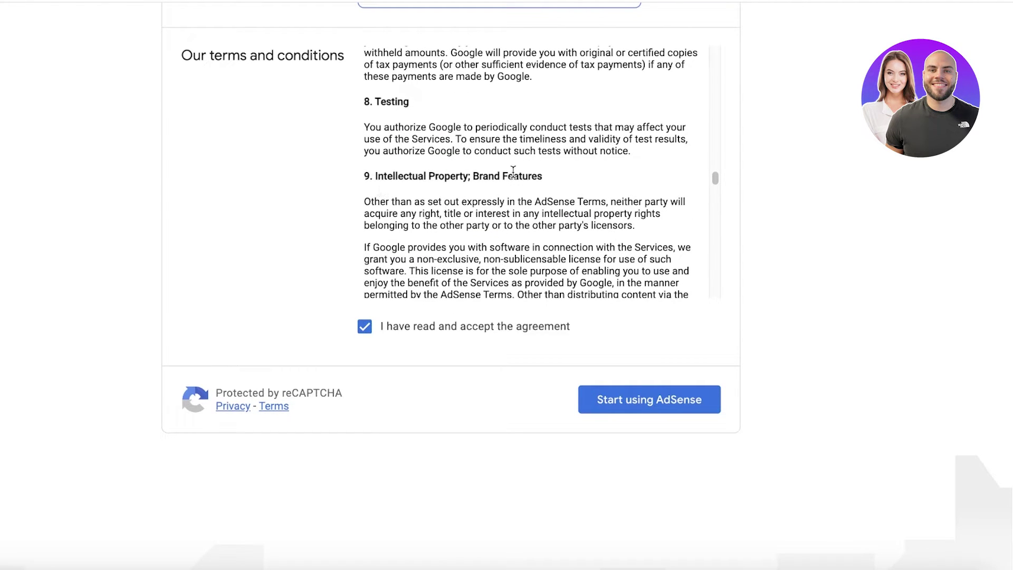
scroll(513, 171, "down", 8)
- Finish sign-up with Start using AdSense and land on the new account's Home page
left_click(652, 234)
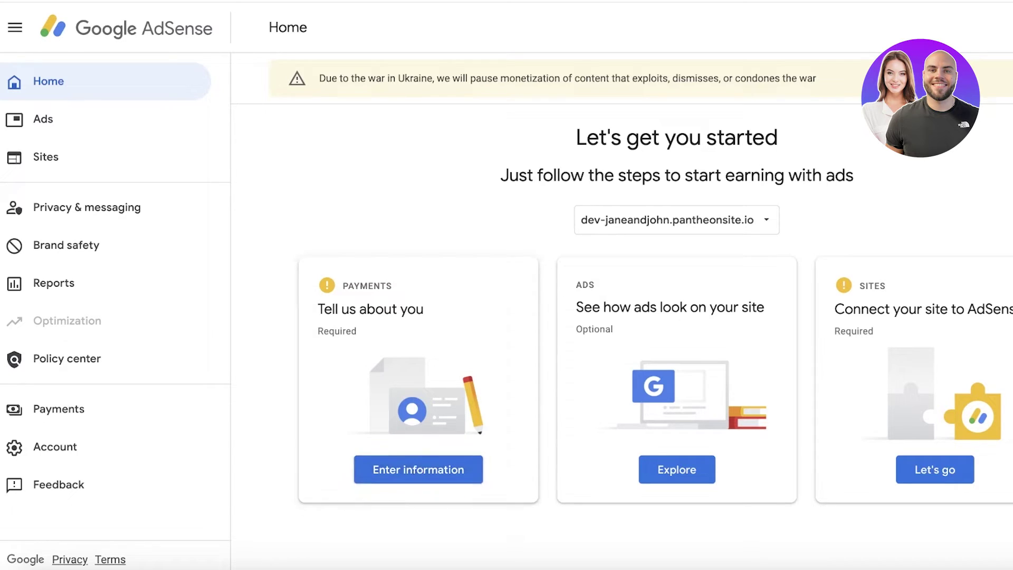
- Start connecting the site to AdSense and review the 'Your site needs review' message
left_click(918, 469)
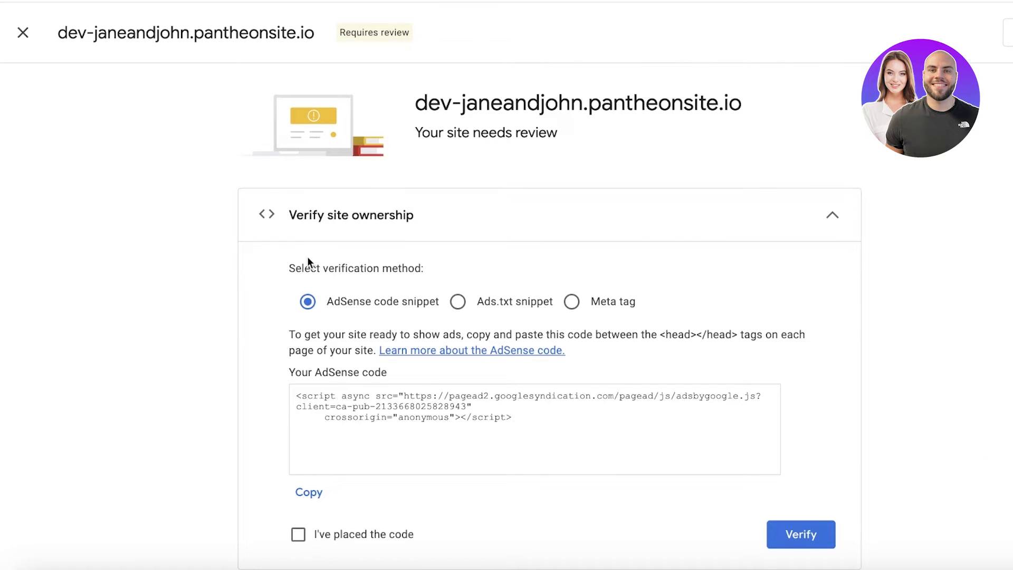
scroll(308, 261, "down", 1)
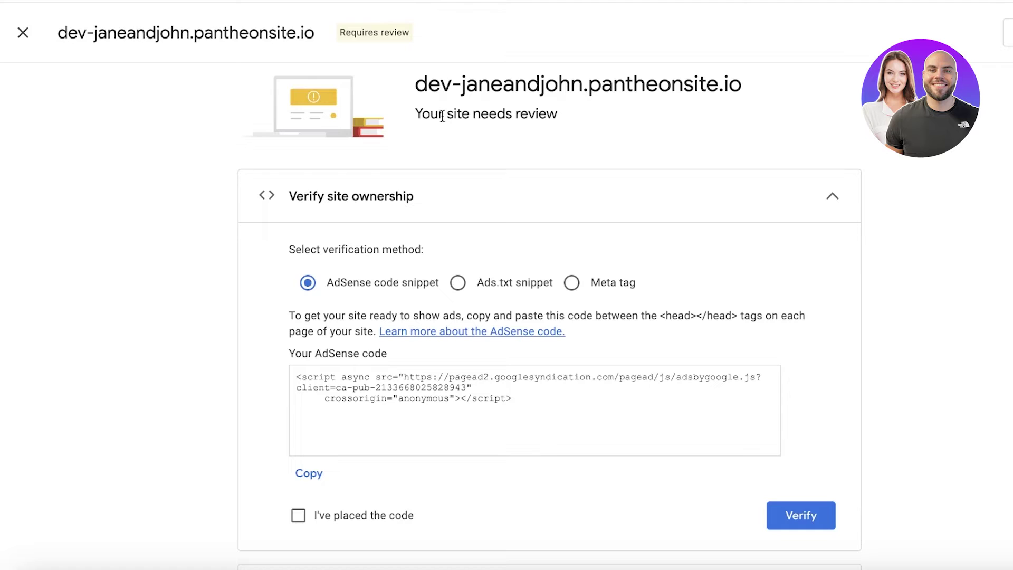
left_click_drag(403, 117, 579, 116)
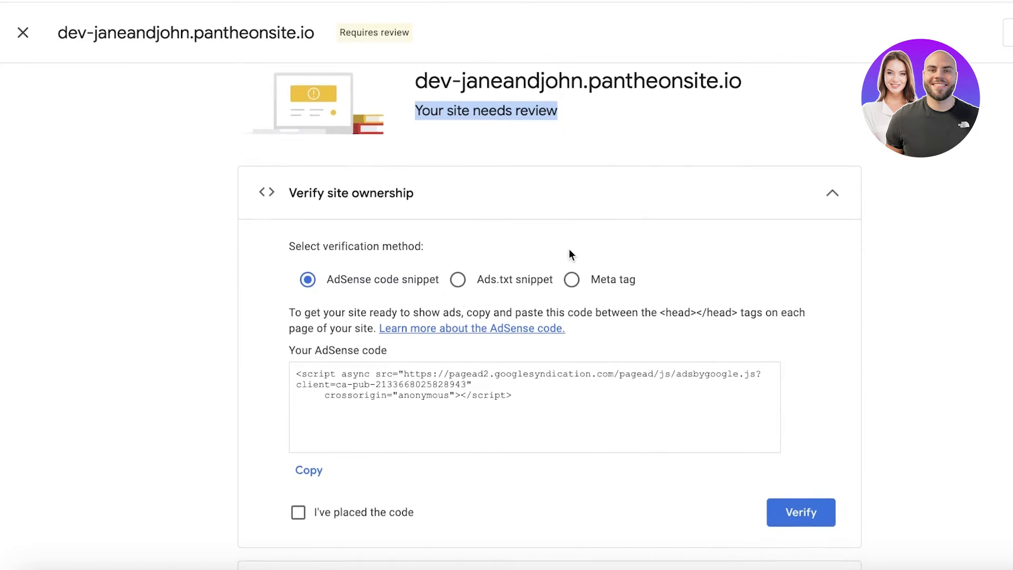
scroll(548, 269, "down", 1)
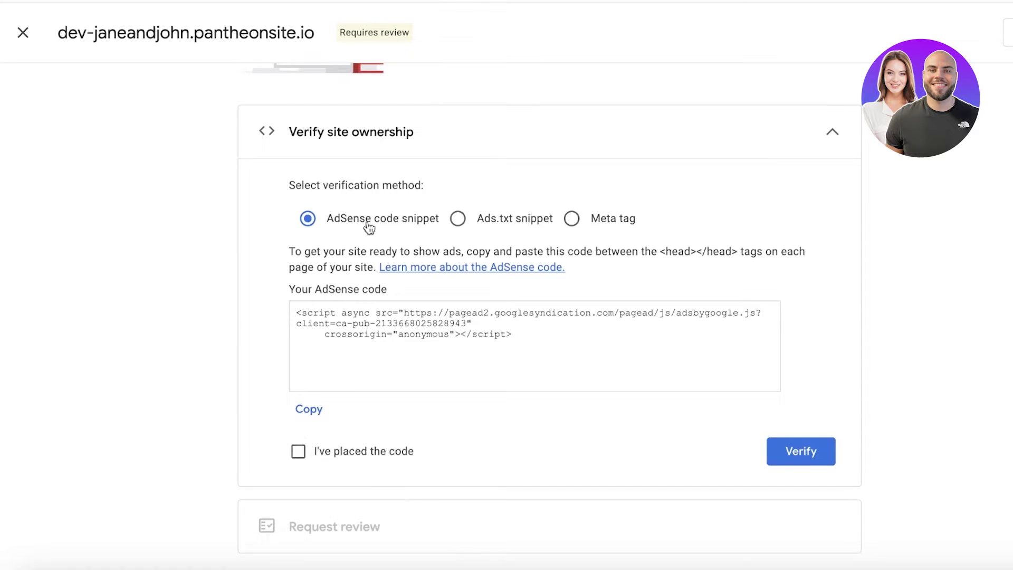
- Compare the AdSense code snippet, Ads.txt and Meta tag options, then choose and copy the meta tag
left_click(475, 217)
left_click(611, 257)
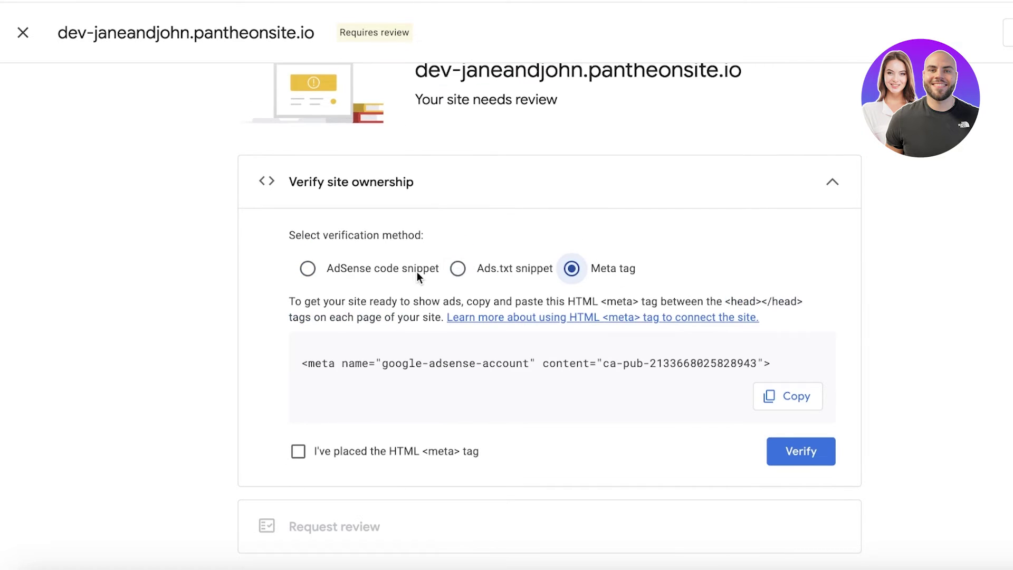
left_click(411, 271)
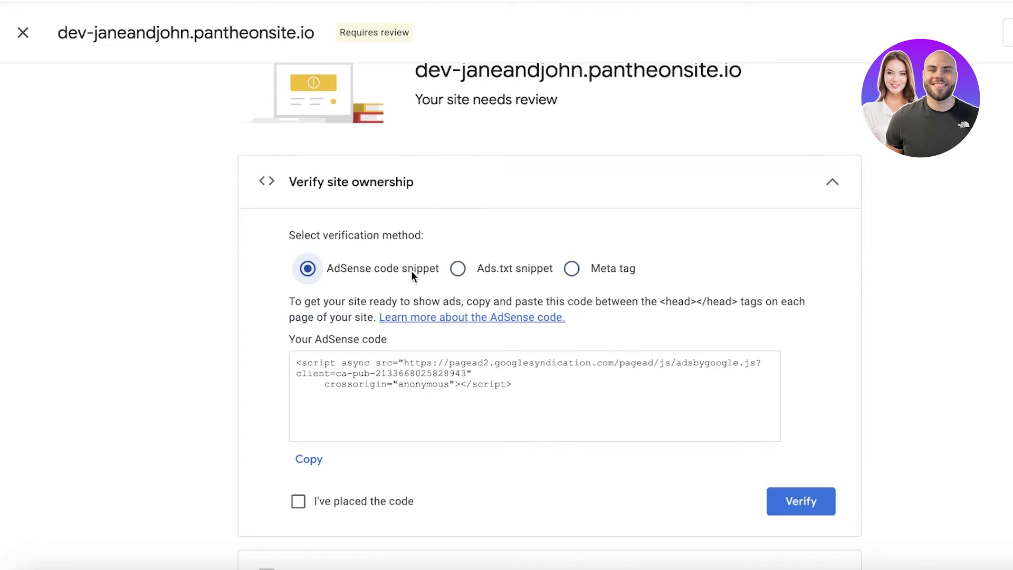
left_click(471, 267)
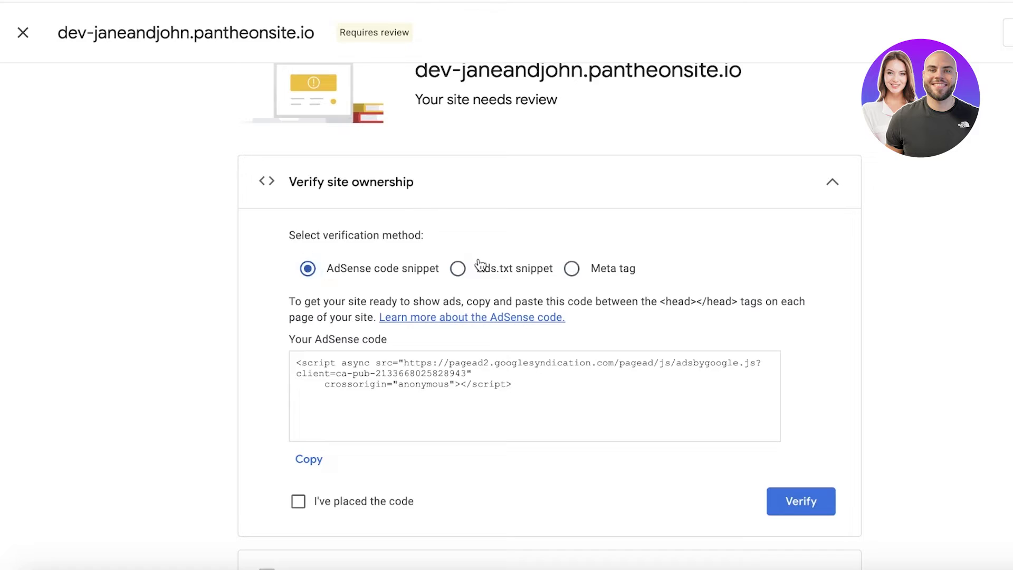
left_click(612, 271)
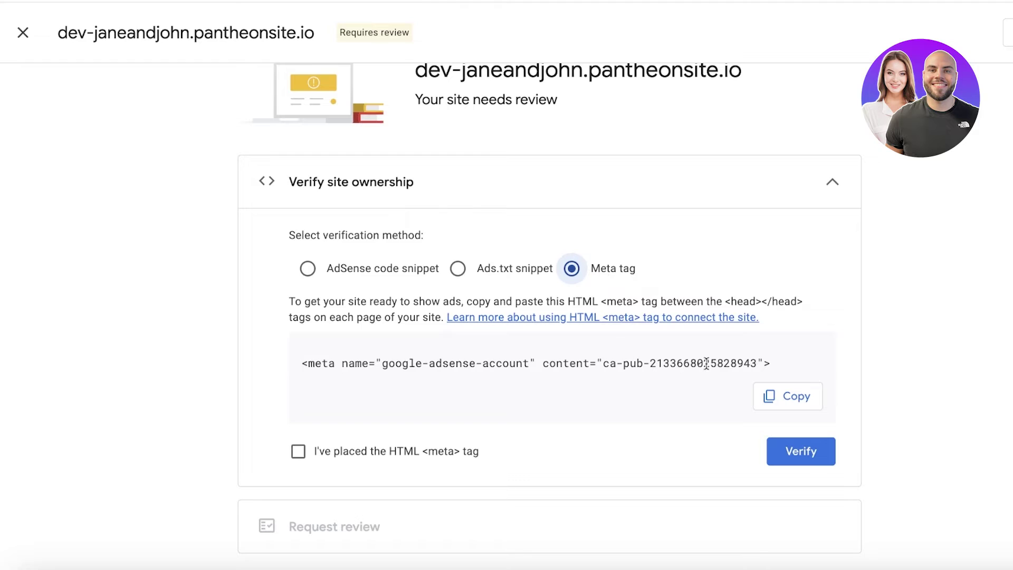
left_click(788, 398)
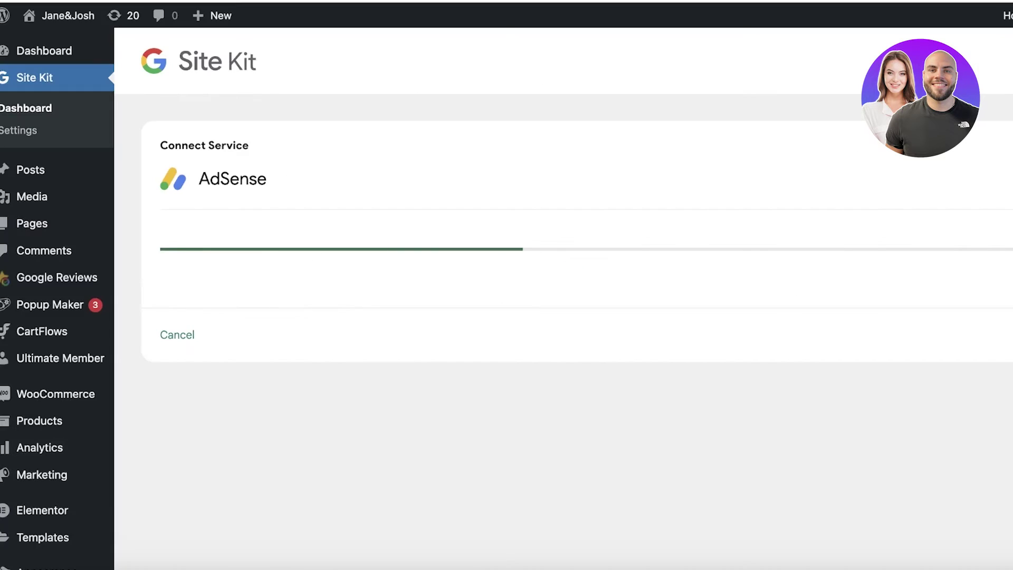
- Visit the live site's front end from the site-name menu in the admin bar
mouse_move(63, 16)
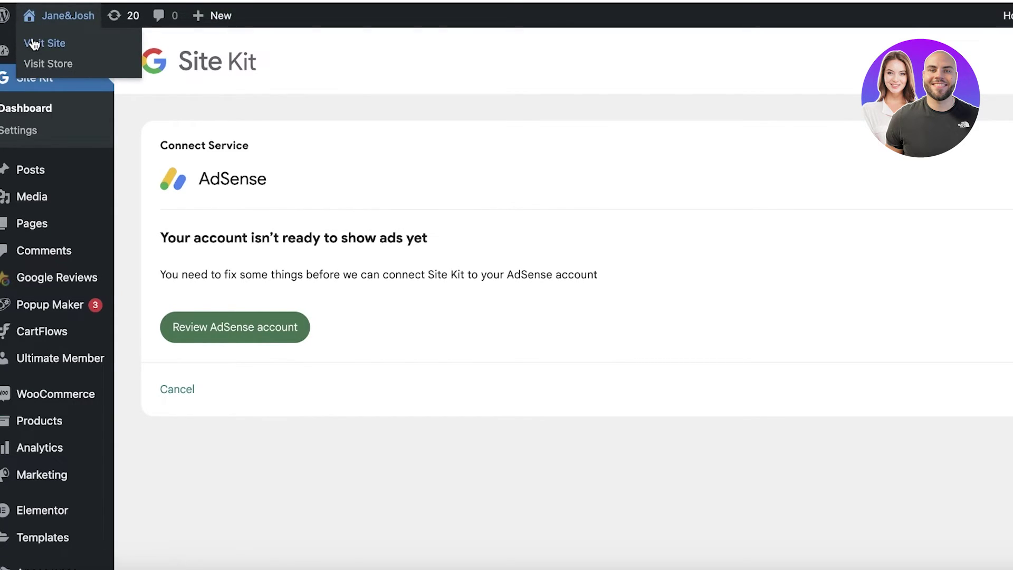
left_click(50, 43)
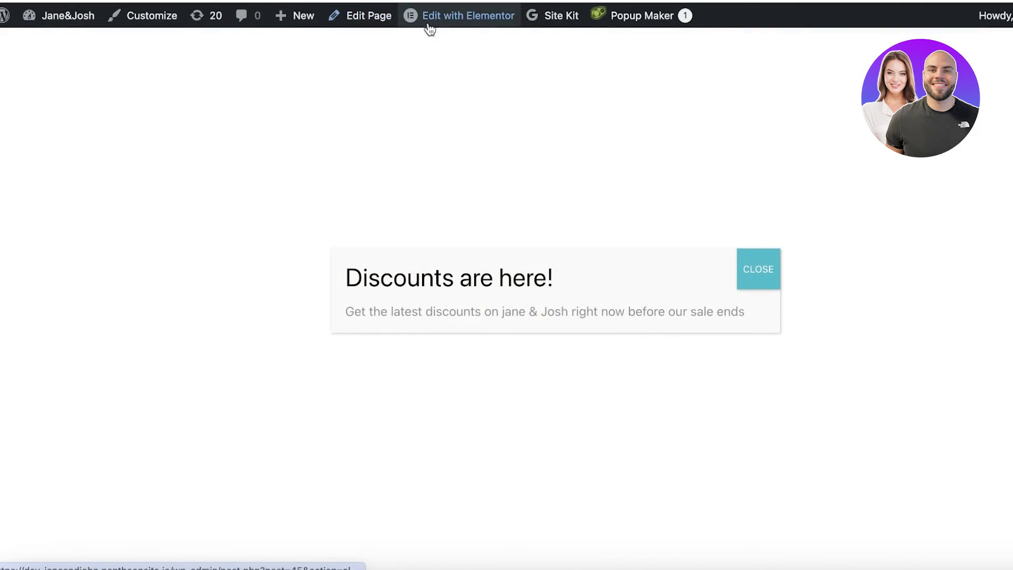
mouse_move(535, 17)
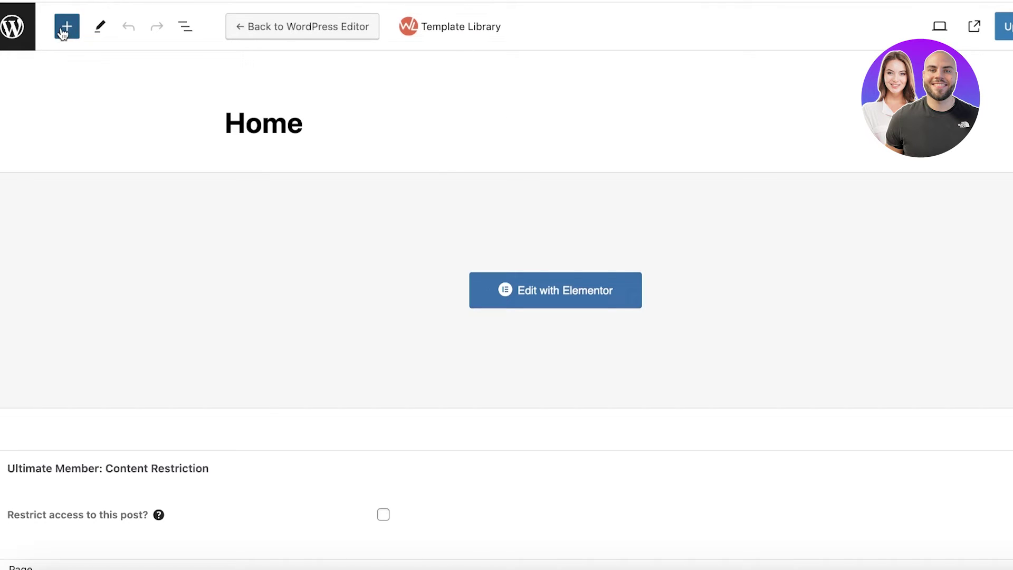
left_click(65, 27)
left_click(426, 116)
left_click(66, 27)
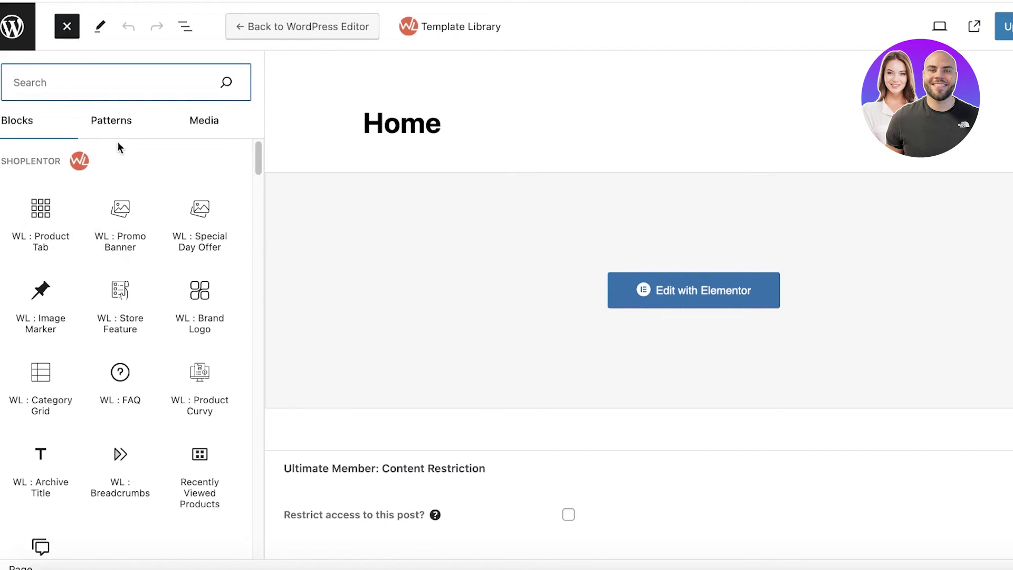
scroll(36, 327, "down", 10)
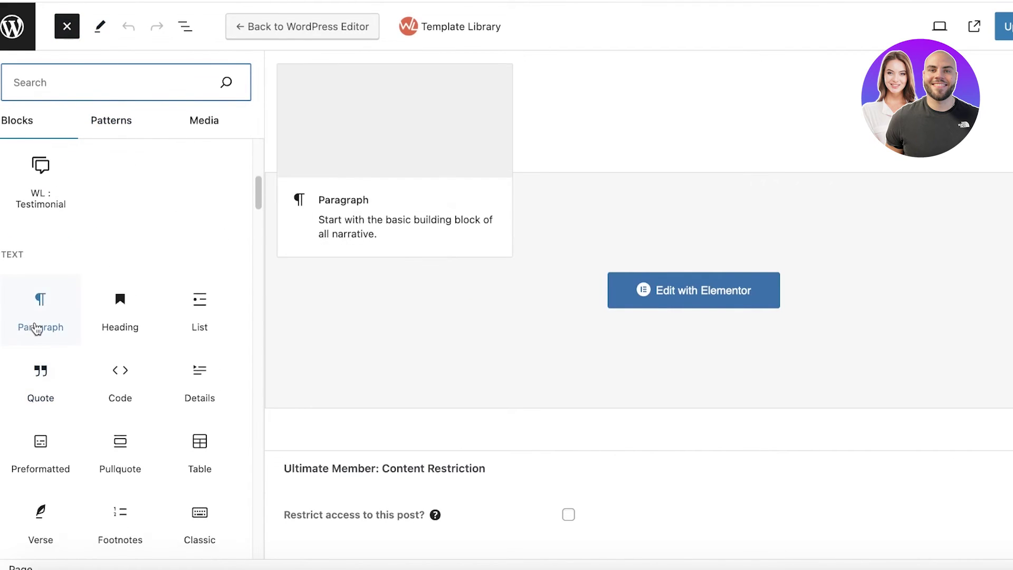
scroll(118, 237, "up", 1)
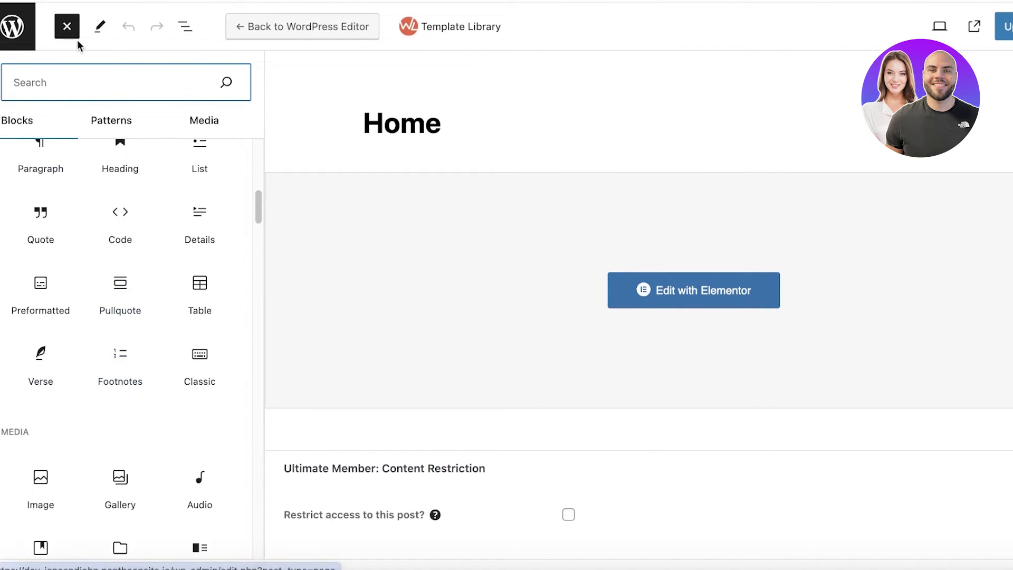
left_click(66, 32)
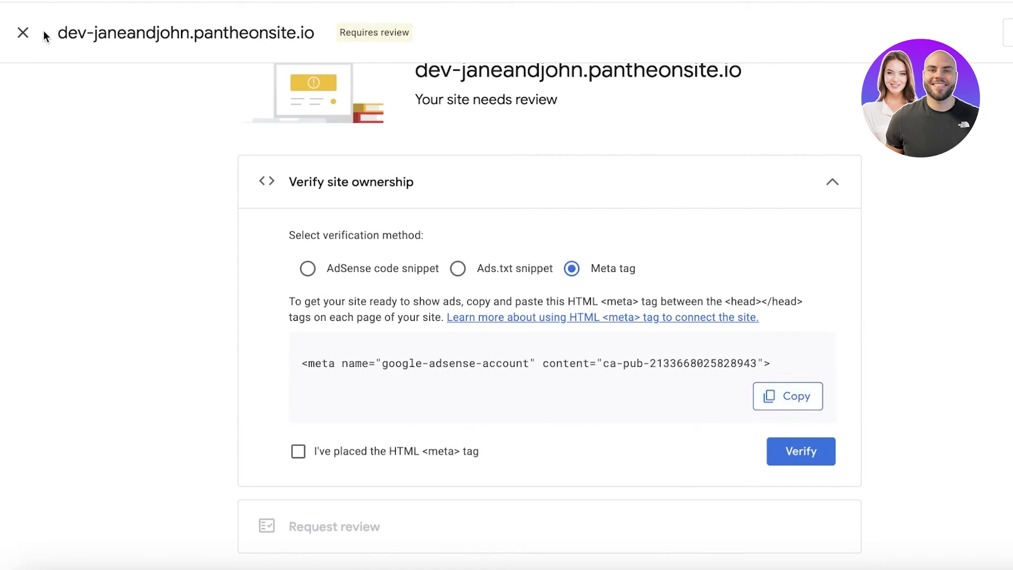
- In Ads, step through and dismiss the Auto ads intro, then view By ad unit and Global settings
left_click(29, 33)
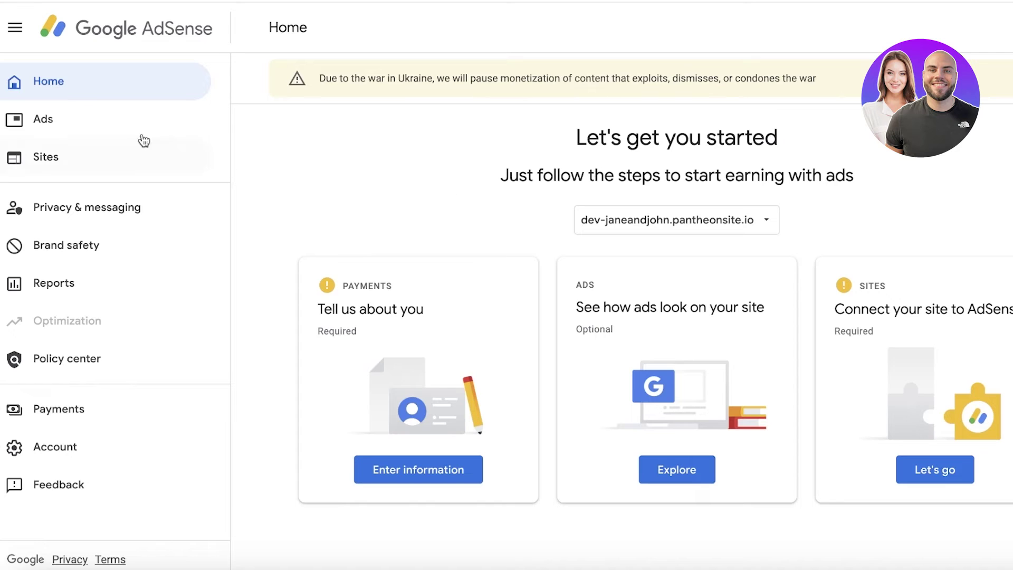
left_click(71, 126)
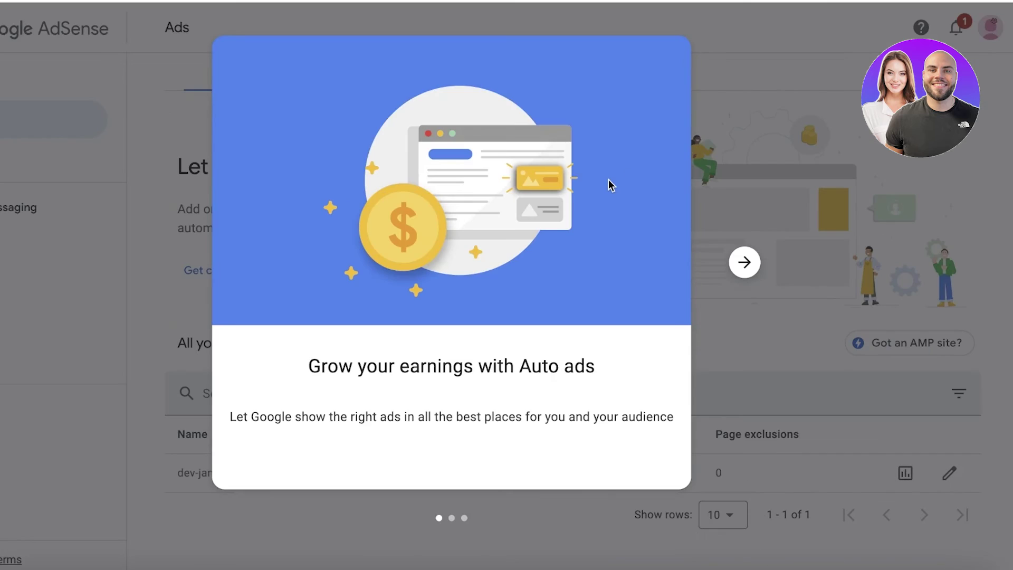
left_click(745, 262)
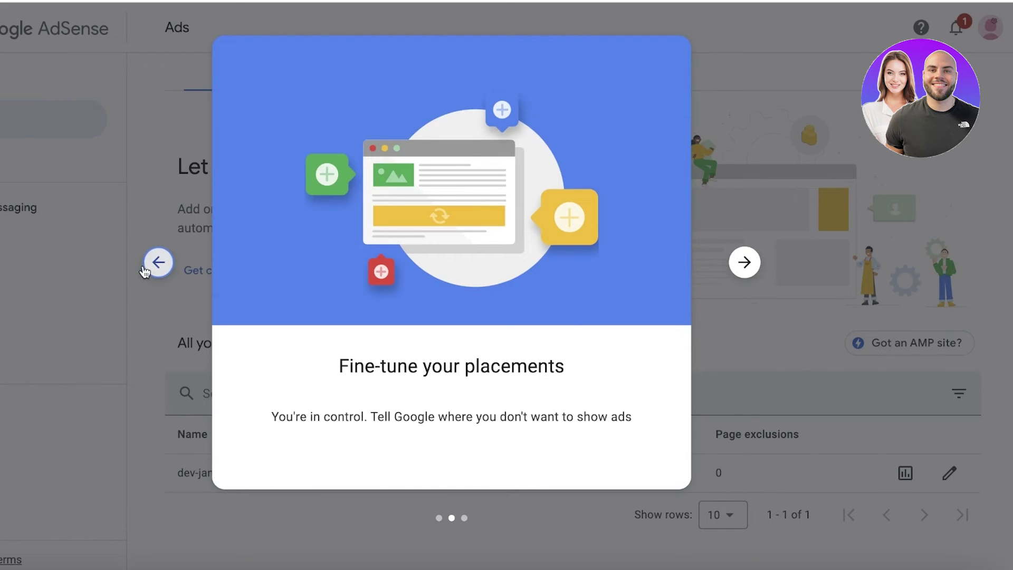
left_click(158, 262)
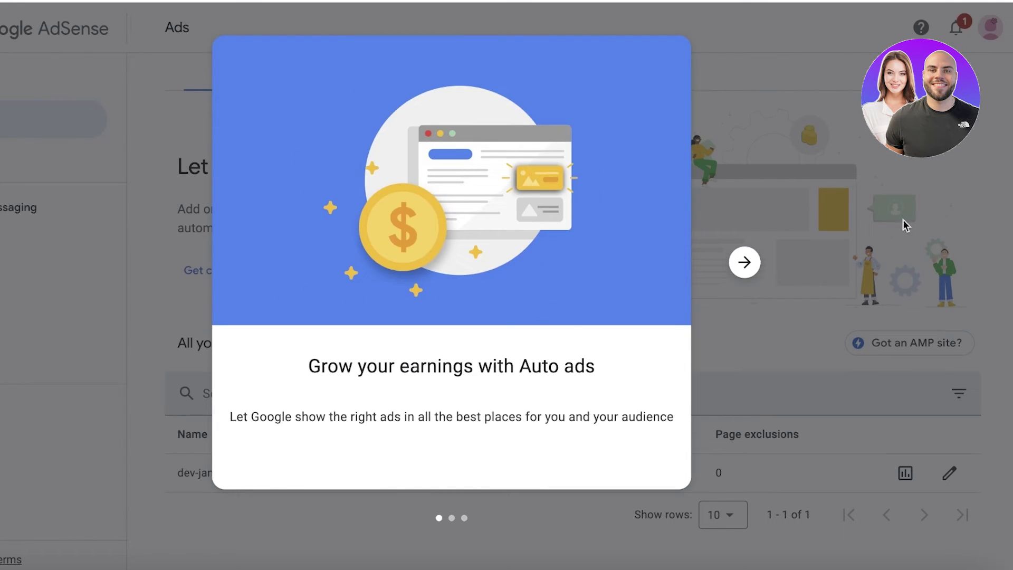
left_click(744, 262)
left_click(746, 259)
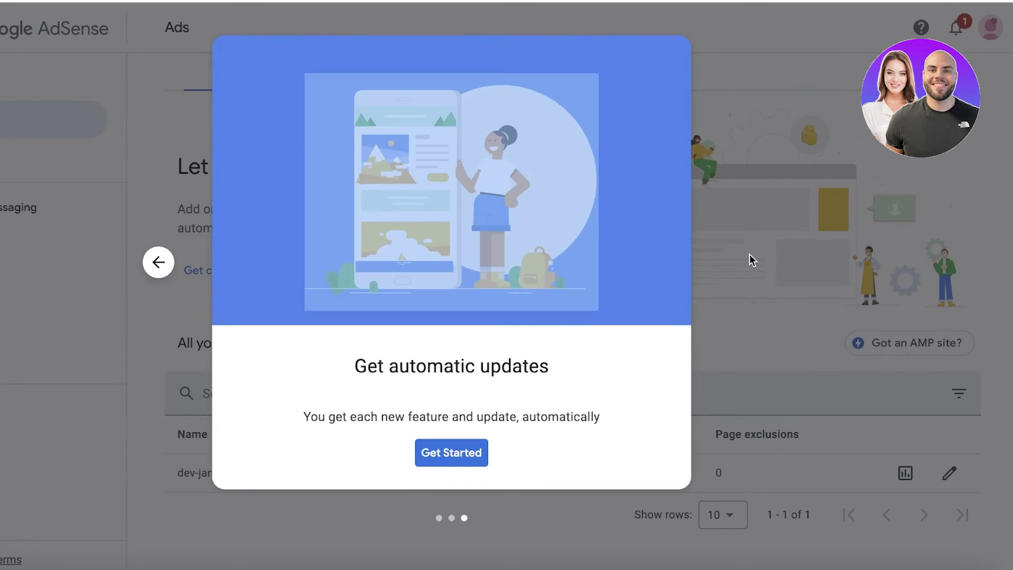
left_click(475, 452)
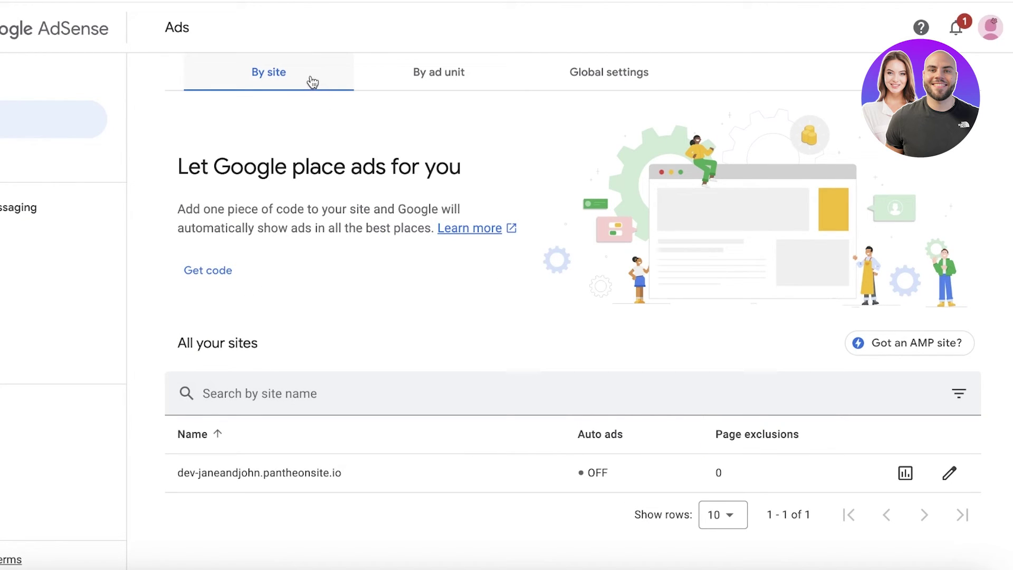
left_click(441, 86)
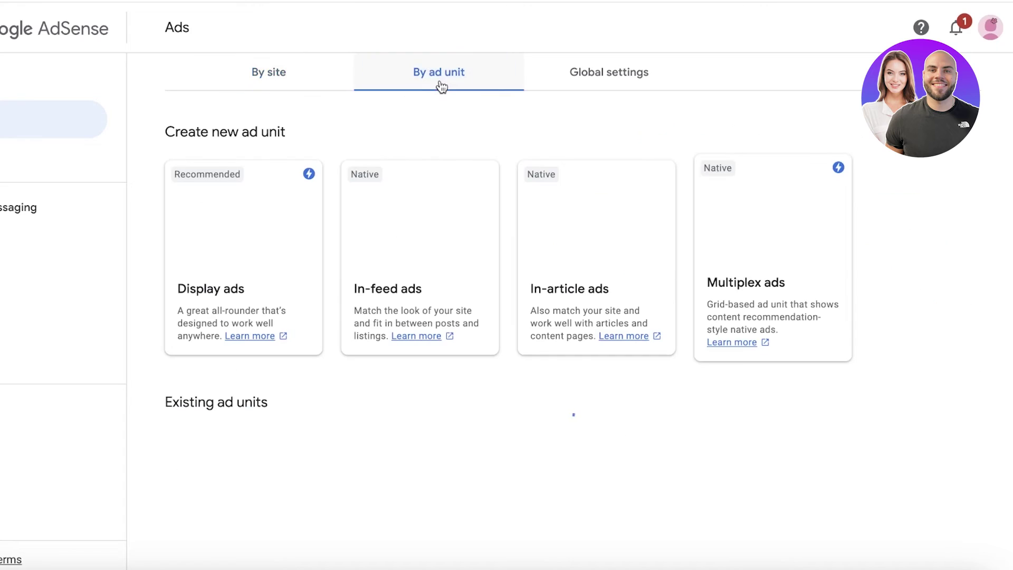
left_click(613, 73)
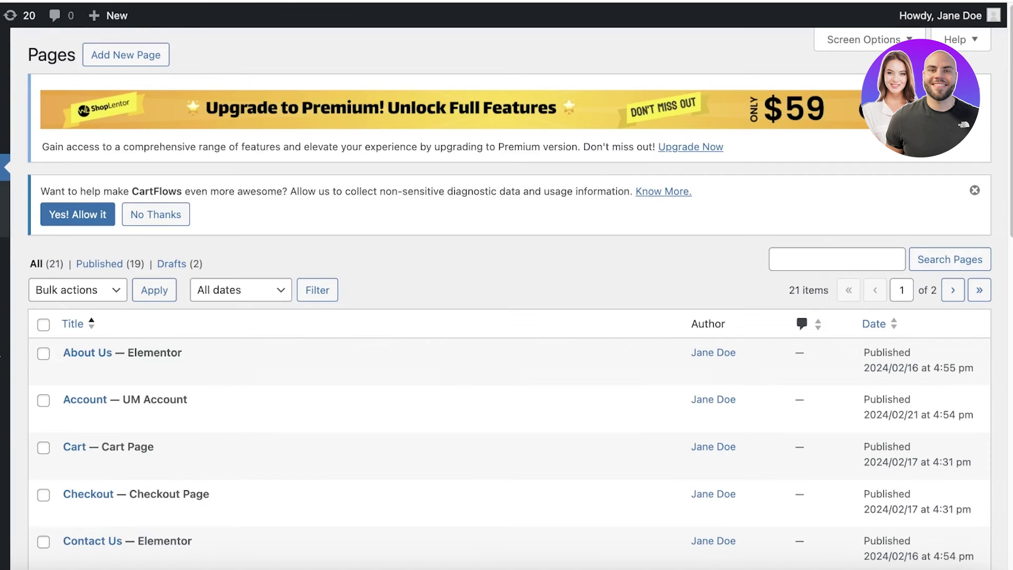
- Open Site Kit's Dashboard and scroll through the Traffic charts, which are still gathering data
mouse_move(4, 80)
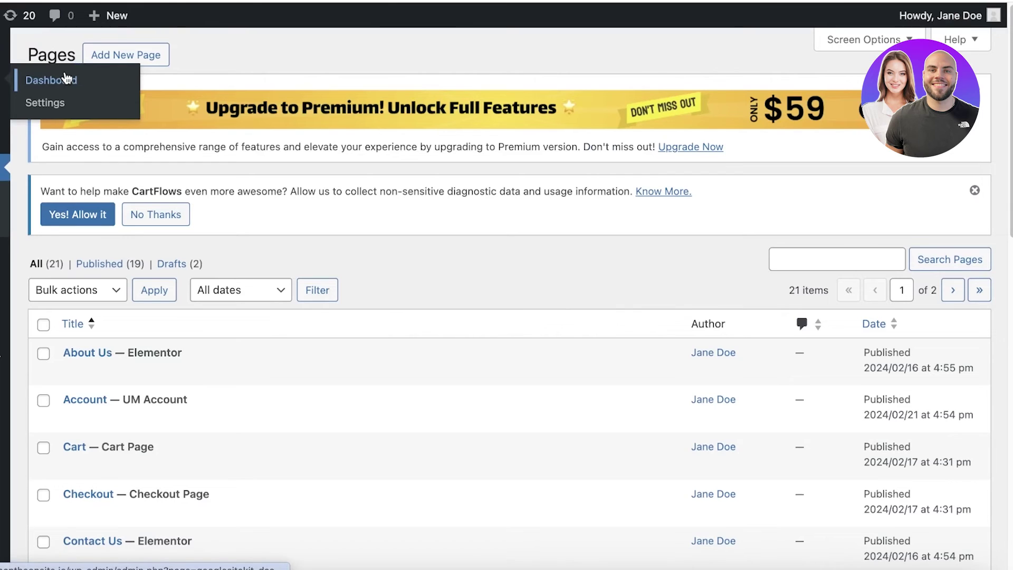
left_click(64, 75)
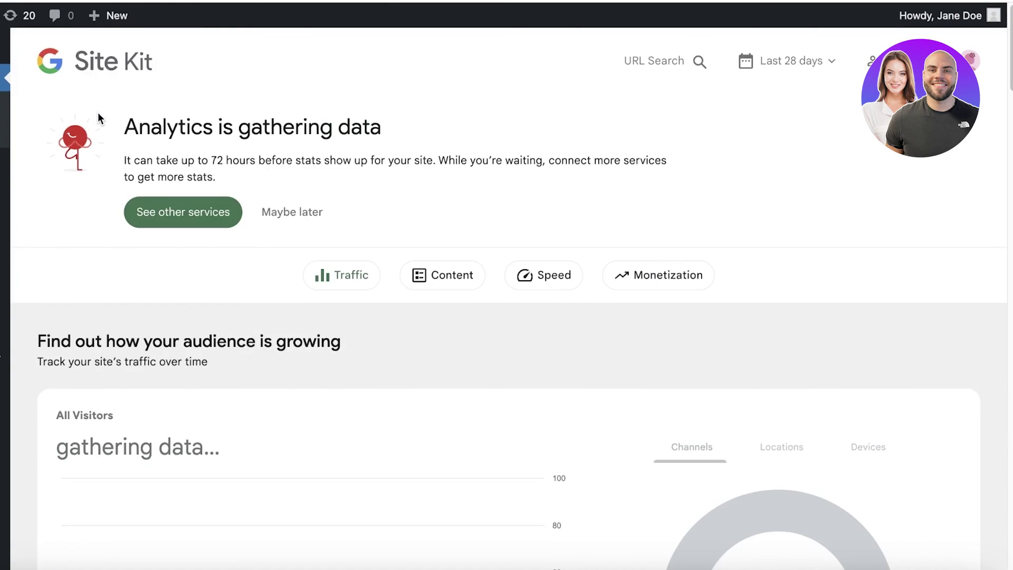
scroll(179, 206, "down", 5)
scroll(369, 190, "up", 5)
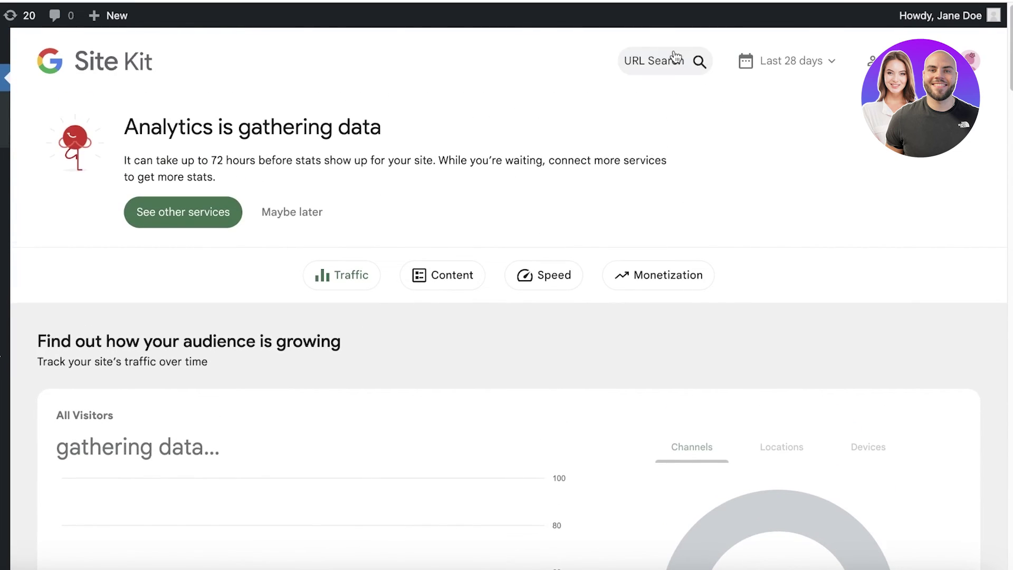
scroll(402, 174, "down", 3)
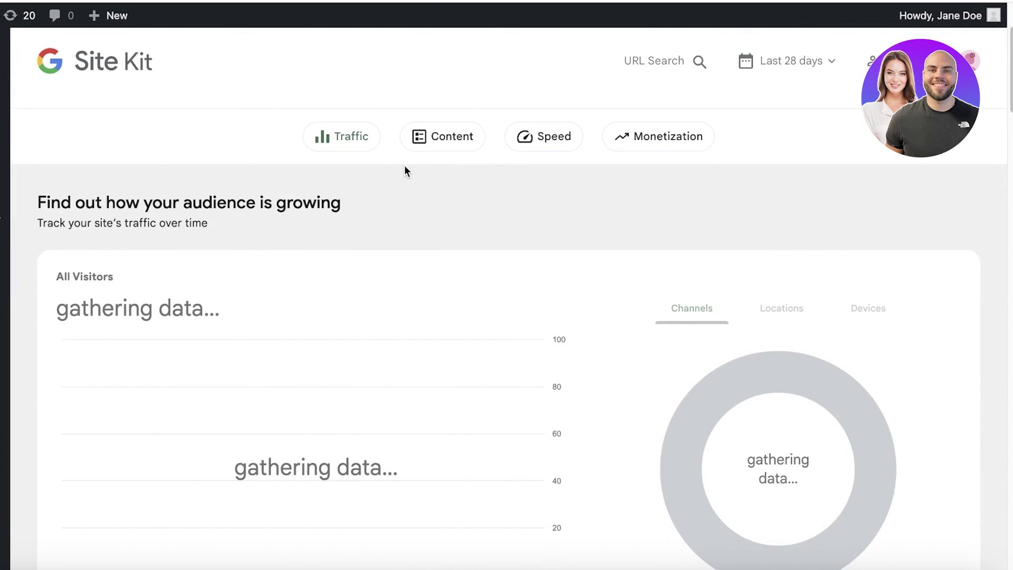
scroll(406, 174, "down", 6)
scroll(406, 188, "down", 5)
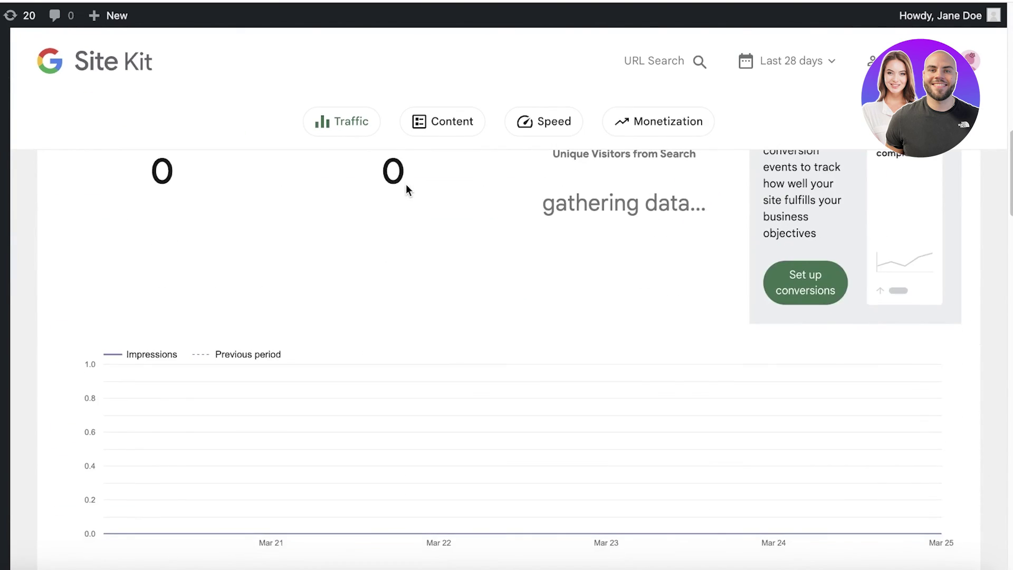
scroll(407, 190, "up", 15)
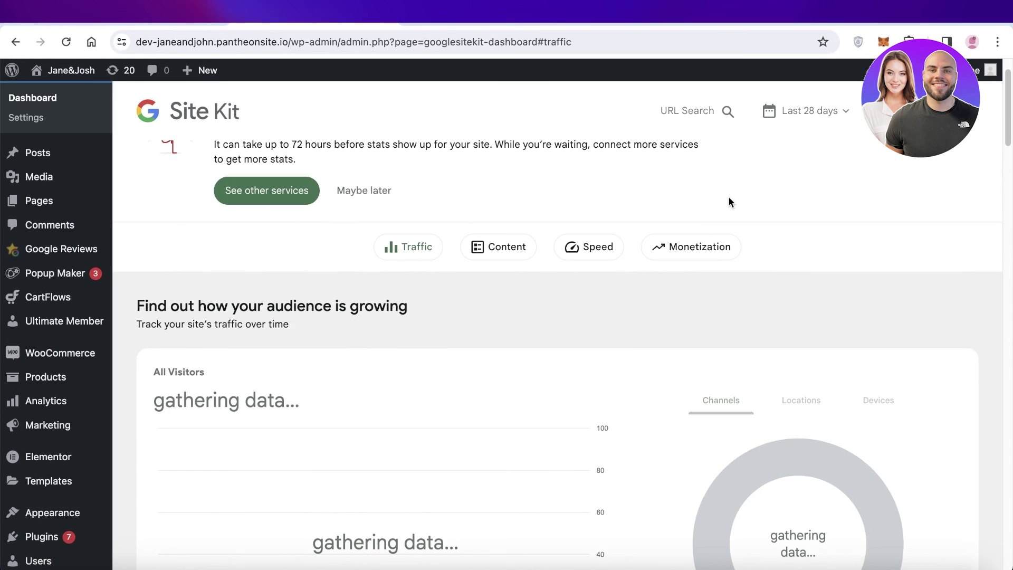
scroll(729, 205, "up", 2)
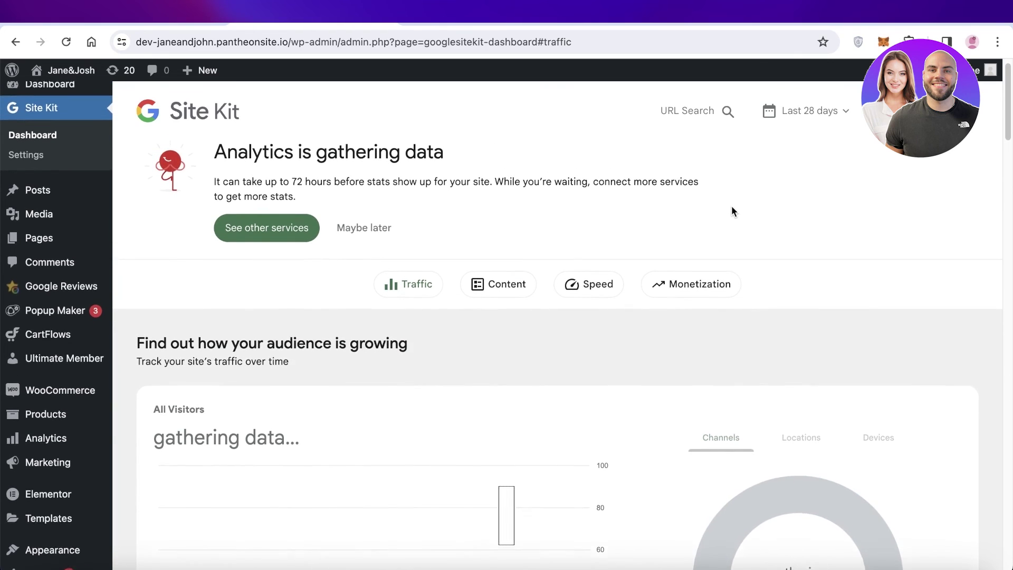